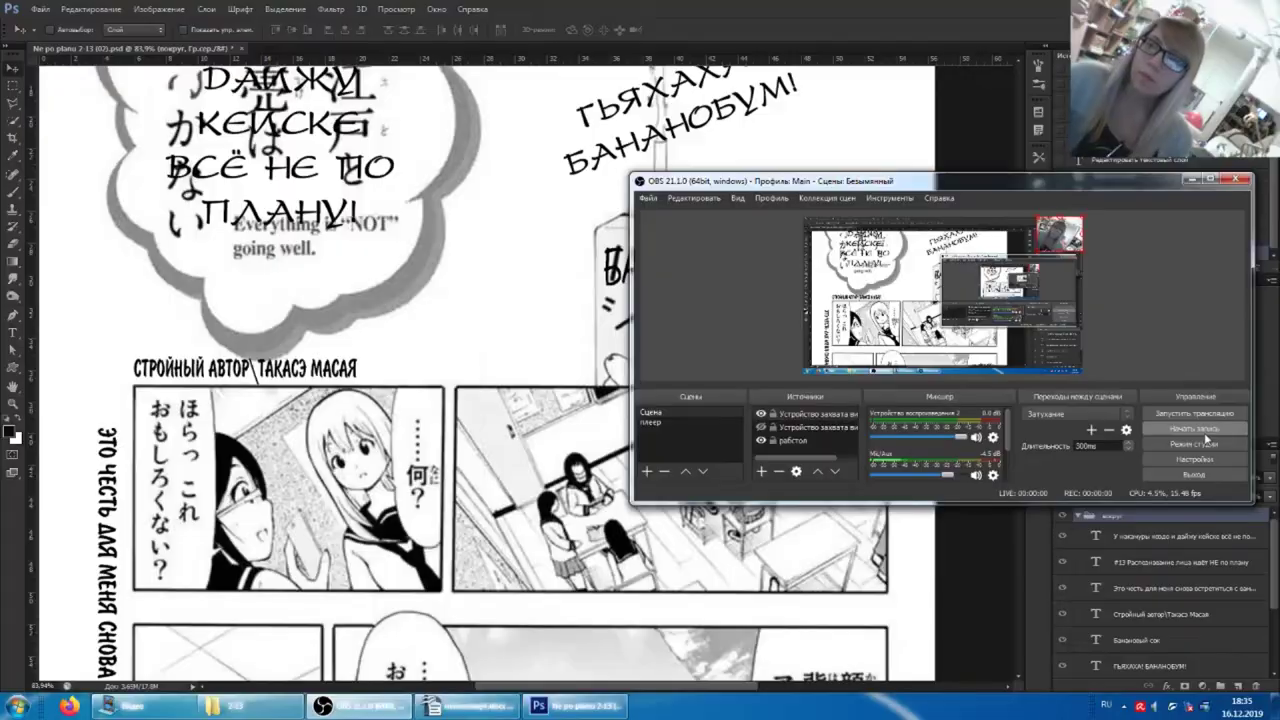
- Start an OBS Studio screen recording with Начать запись
left_click(1205, 430)
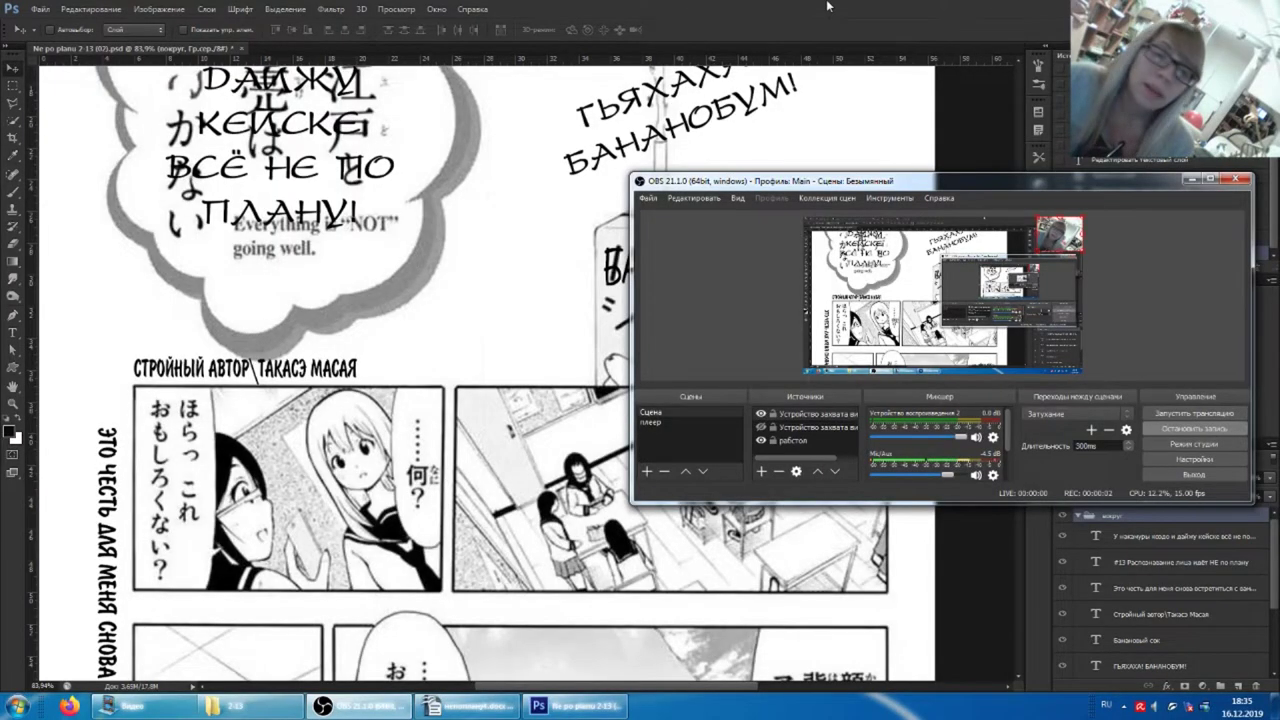
- Bring the Photoshop manga page forward and collapse the покруг group of typed text layers
left_click(830, 66)
scroll(641, 357, "down", 3)
scroll(641, 357, "down", 2)
scroll(641, 357, "down", 5)
scroll(641, 357, "down", 3)
scroll(788, 416, "up", 1)
scroll(788, 416, "up", 3)
scroll(800, 337, "up", 2)
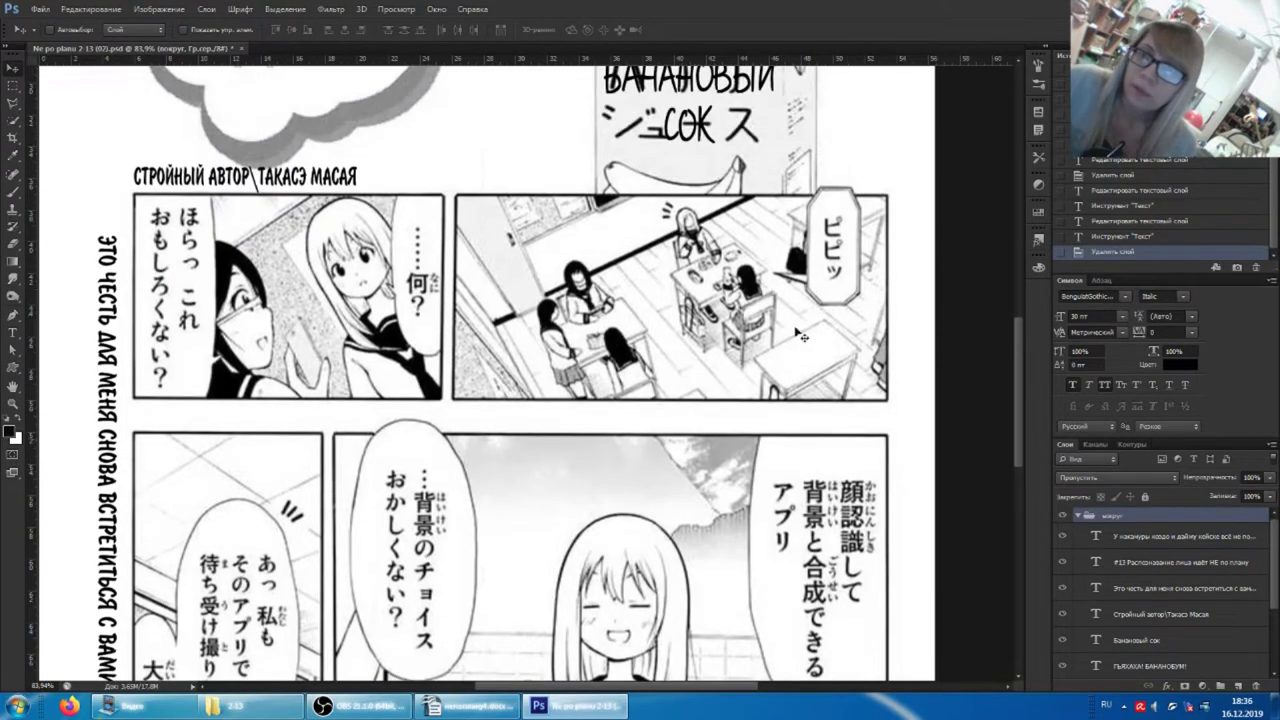
left_click(1078, 516)
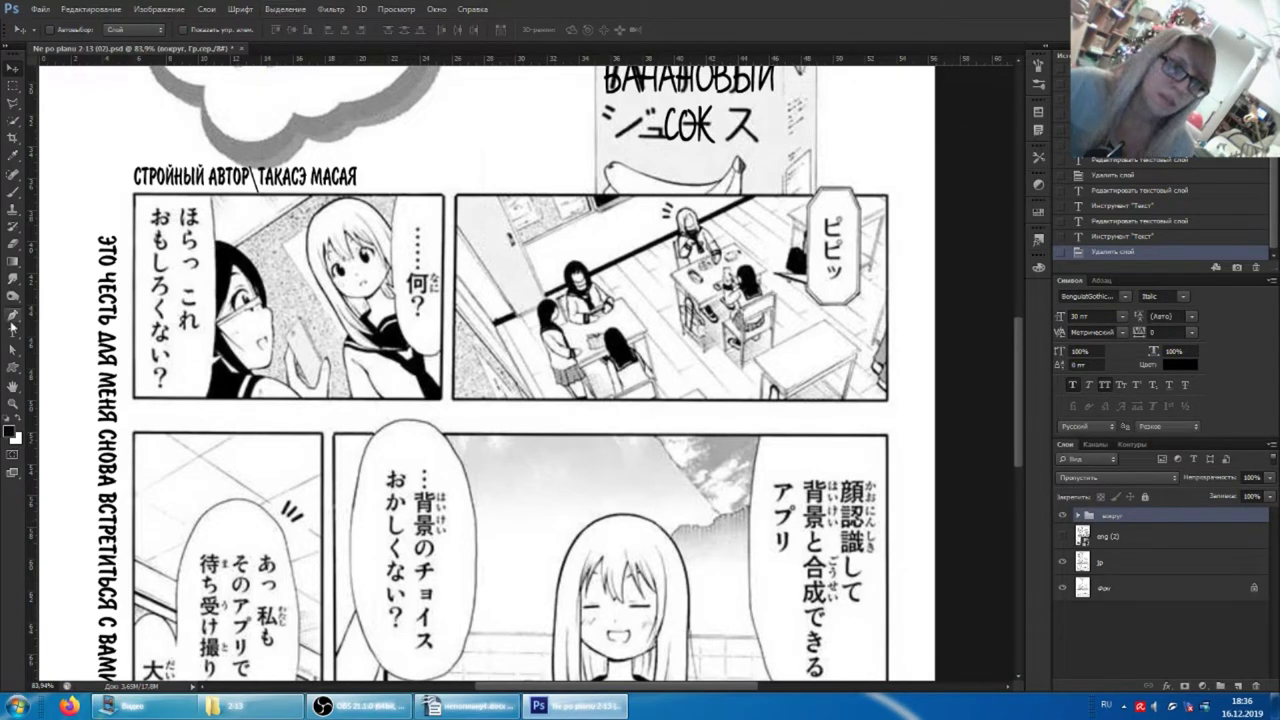
left_click(13, 335)
- Apply the 11 pt комп текст type preset and start a text layer in the ピピッ bubble
left_click(30, 31)
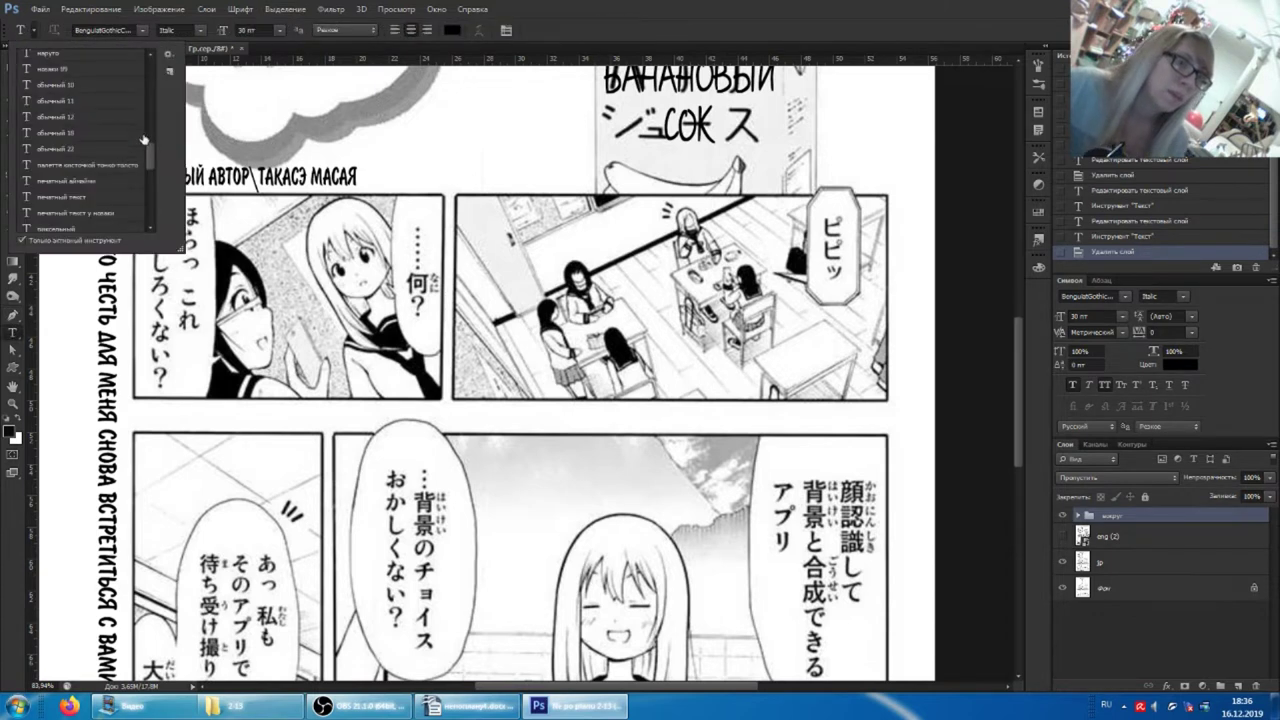
left_click_drag(154, 162, 150, 208)
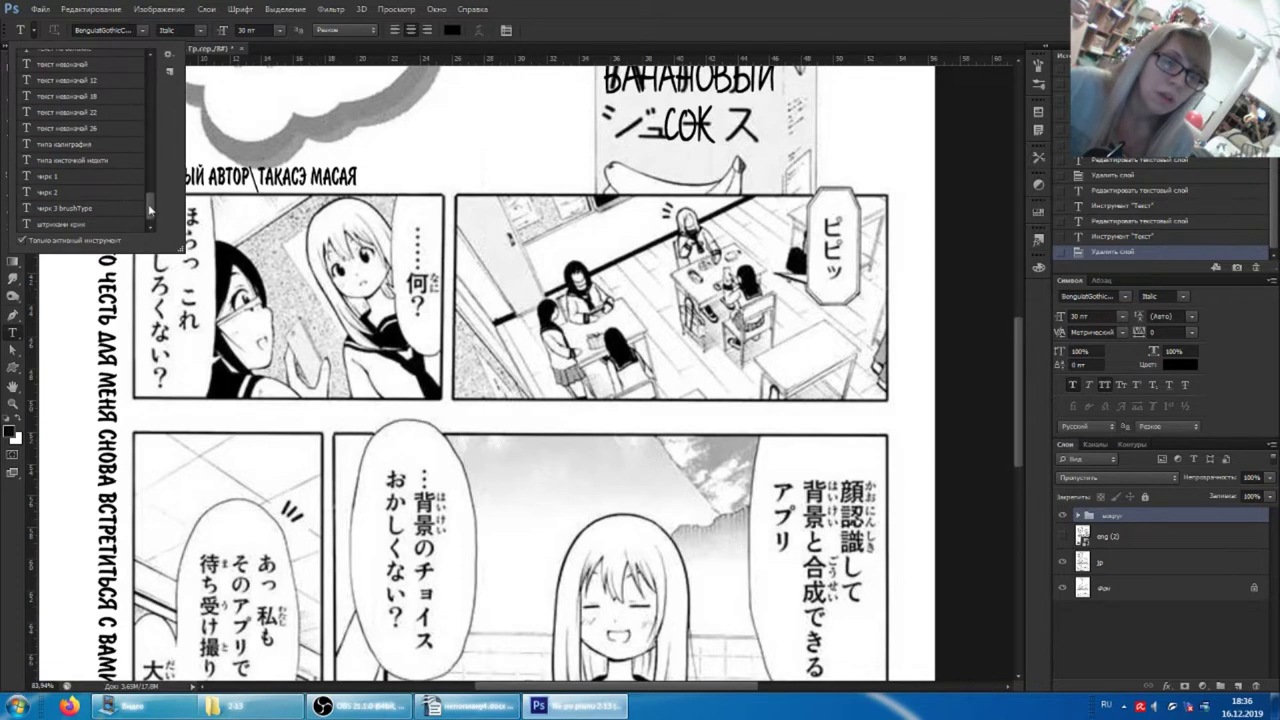
scroll(150, 205, "up", 3)
left_click_drag(151, 204, 146, 72)
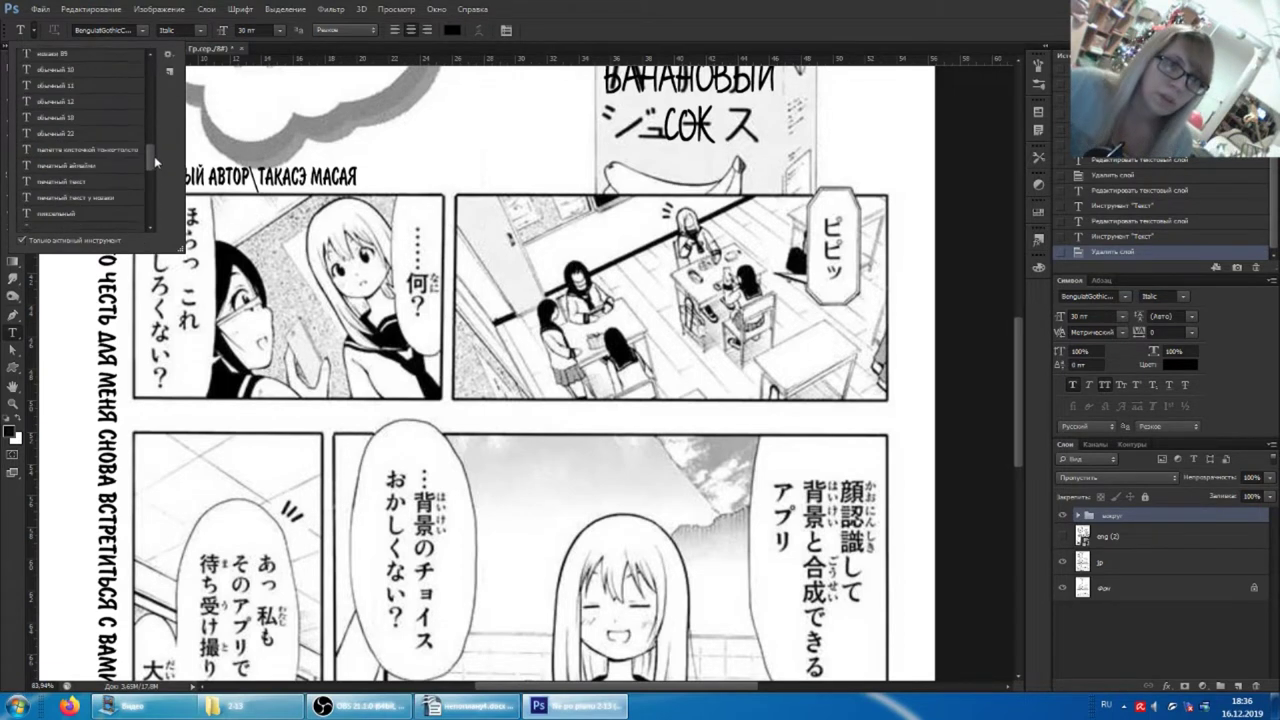
left_click_drag(149, 74, 155, 222)
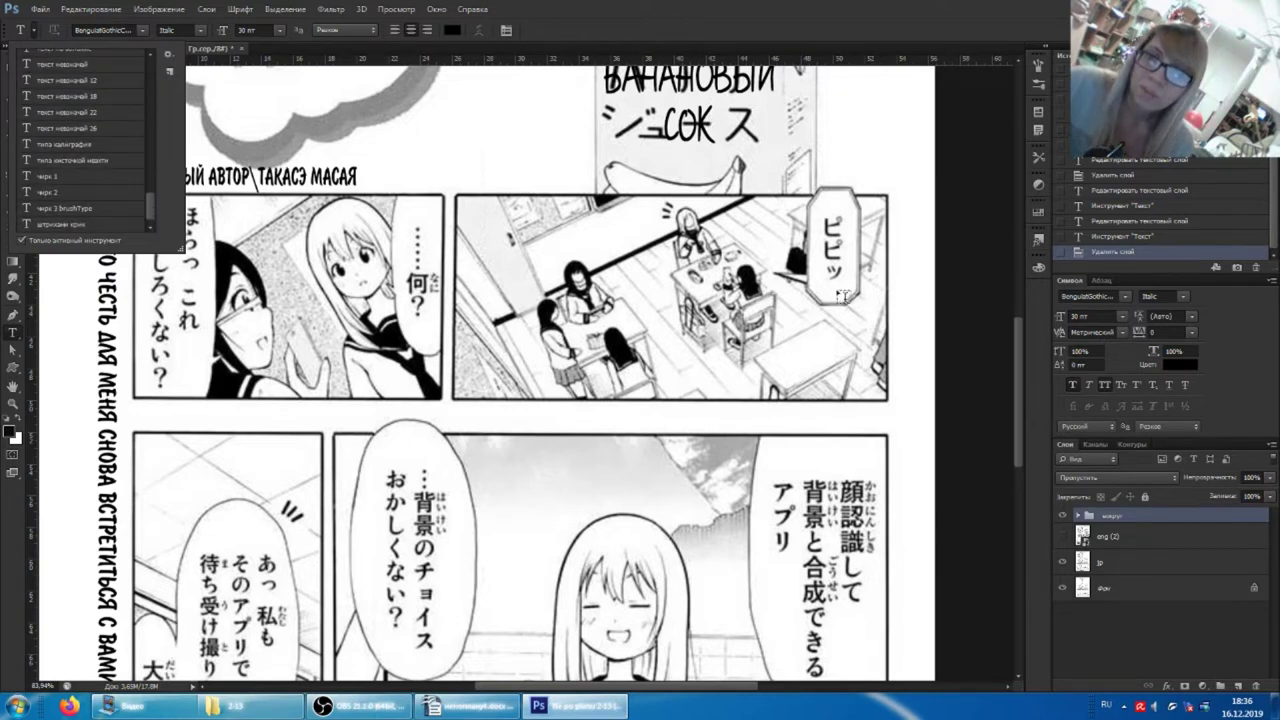
left_click_drag(151, 218, 142, 126)
left_click(140, 125)
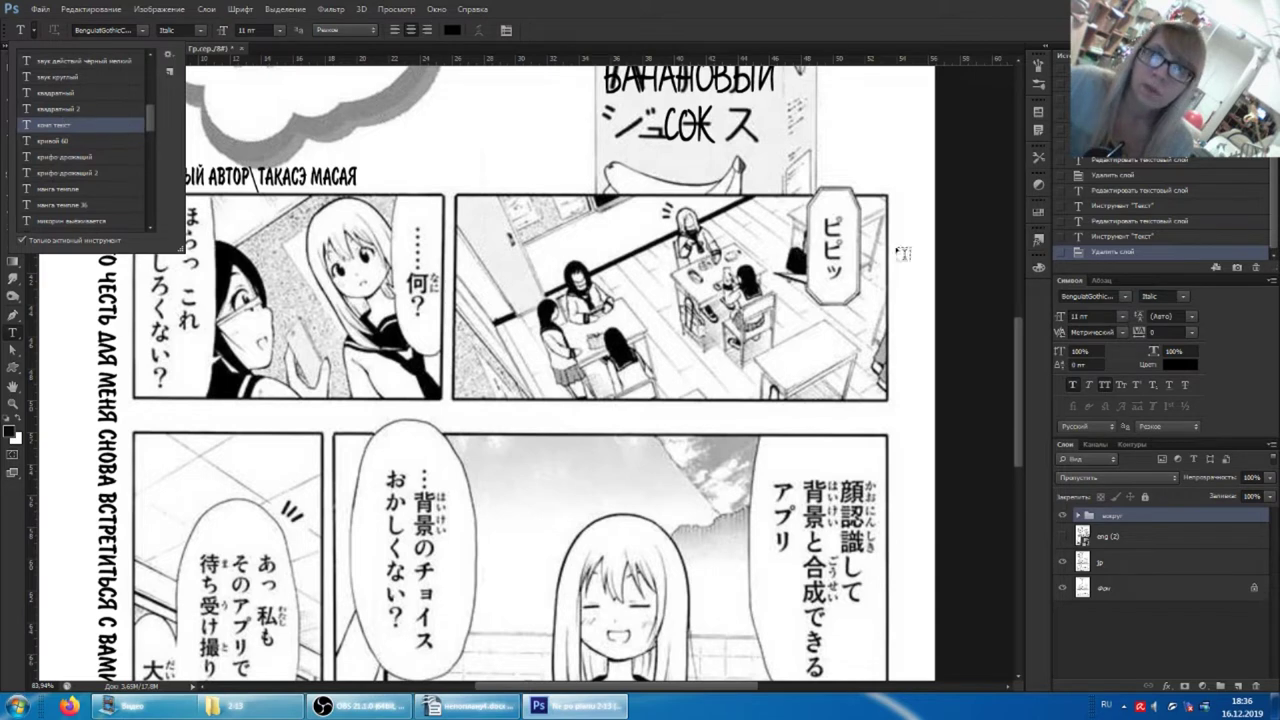
left_click(823, 229)
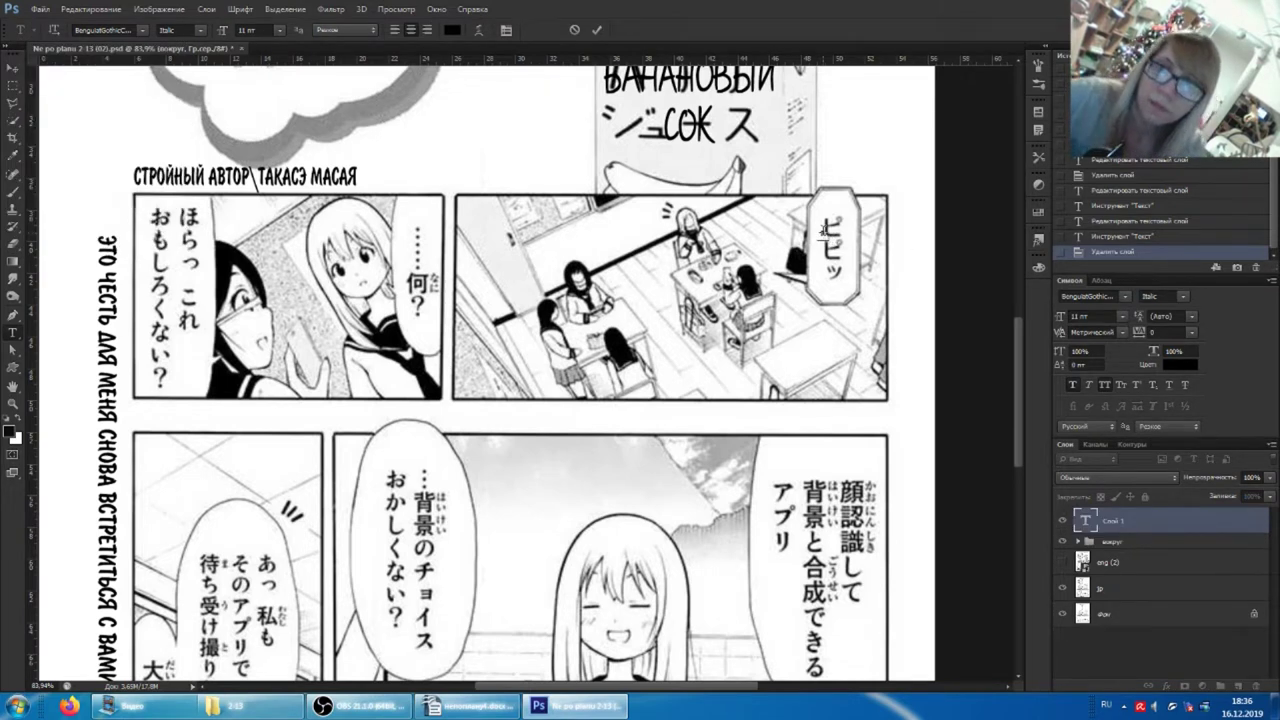
- Commit the 'Пи Пик' text and set its size to 30 pt
left_click(1113, 522)
left_click(1090, 316)
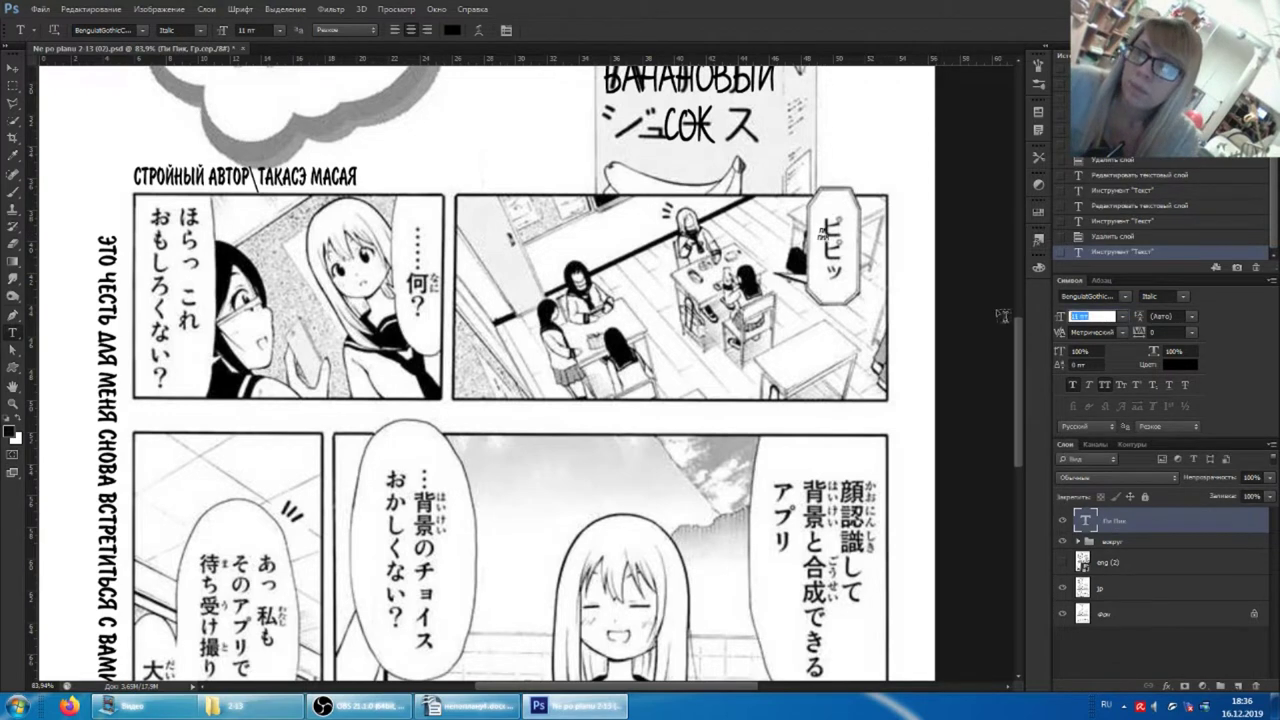
type("30")
key("Return")
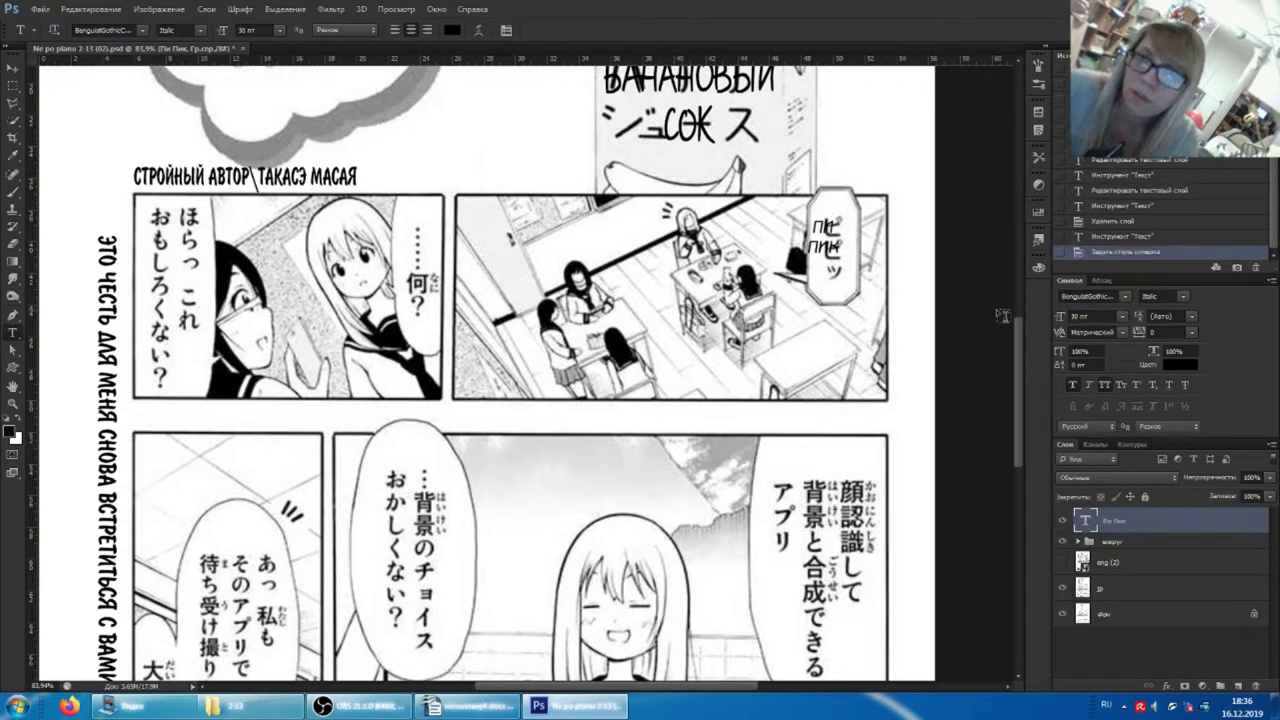
- Hide and reshow the Japanese jp layer to check 'Пи Пик' fits the bubble
left_click(830, 212)
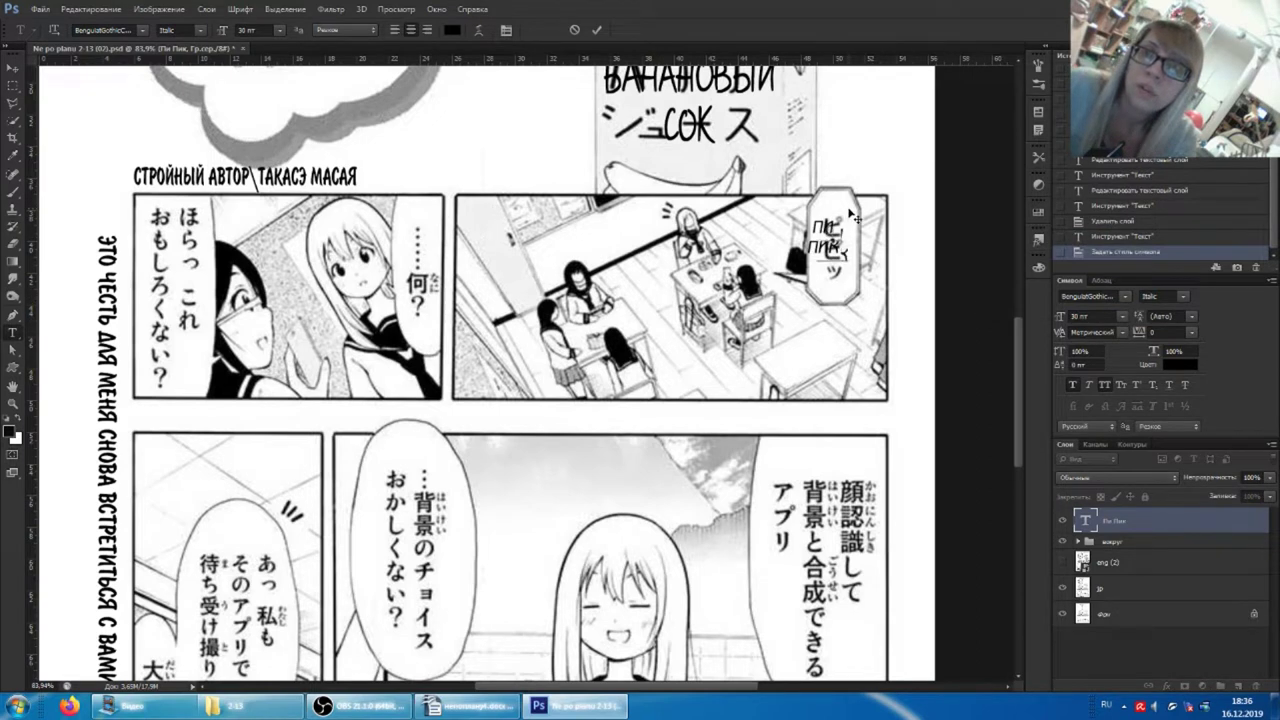
left_click(1063, 589)
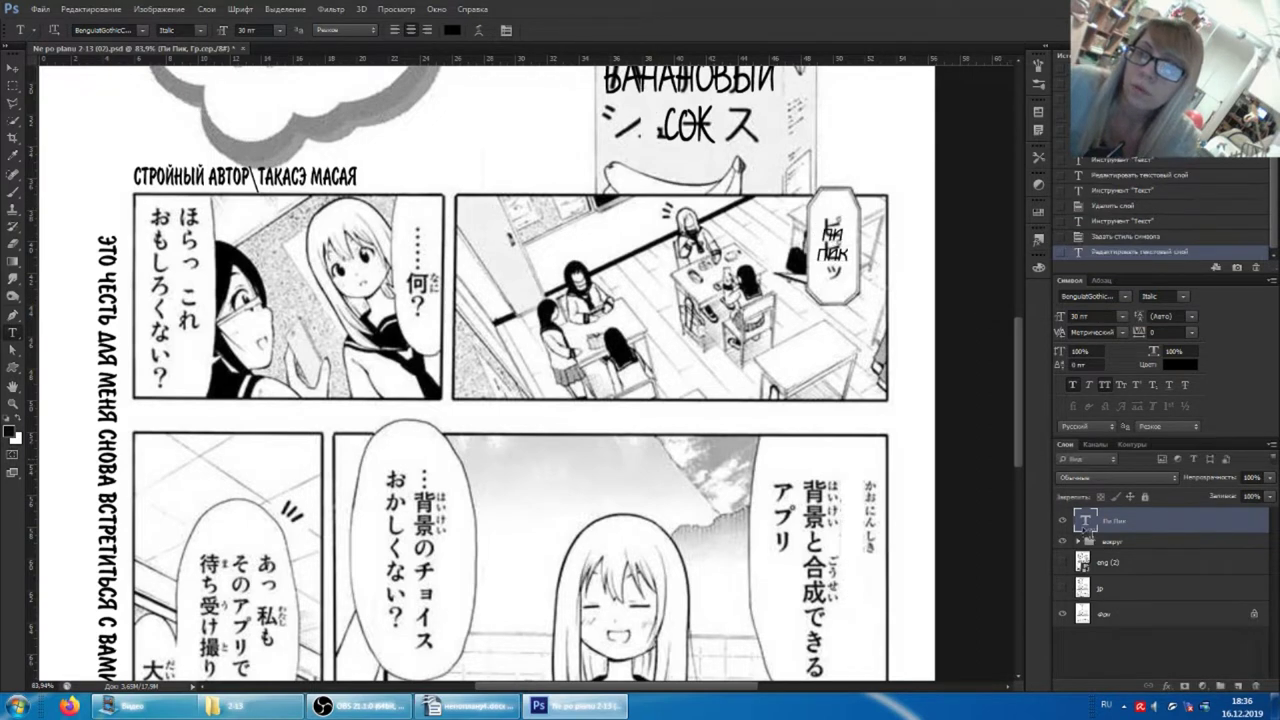
left_click(833, 244)
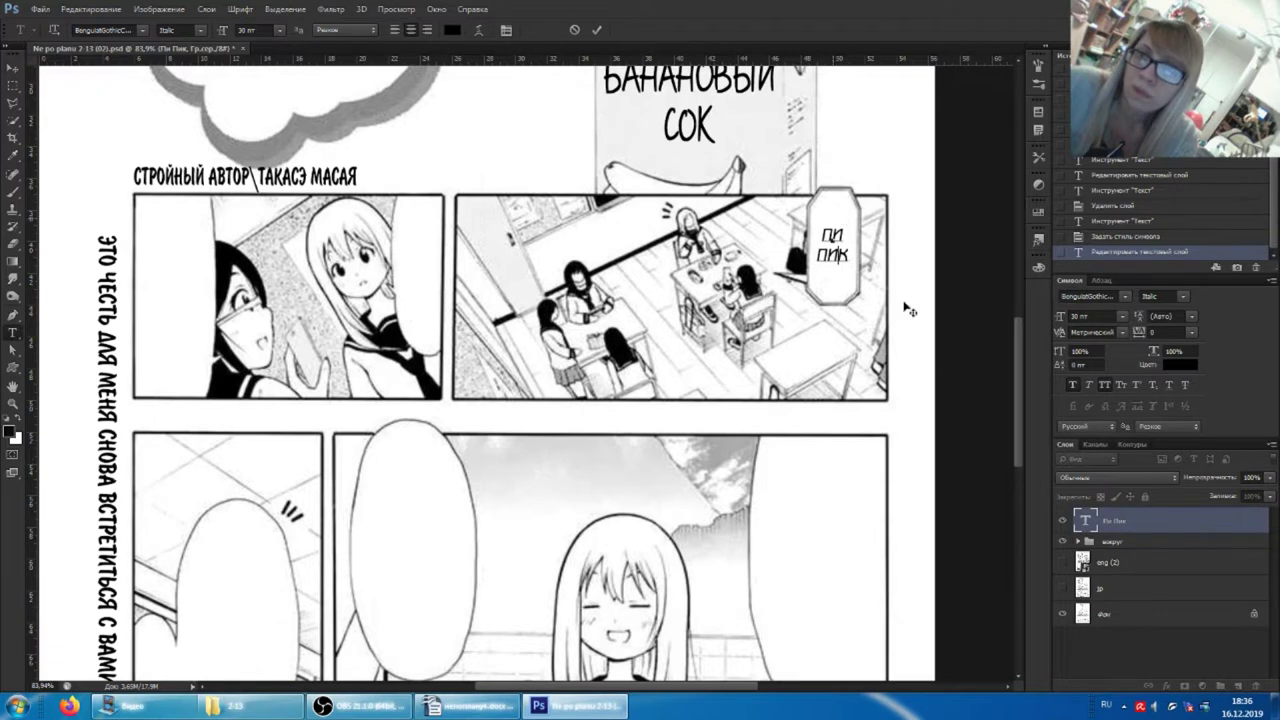
left_click(1063, 589)
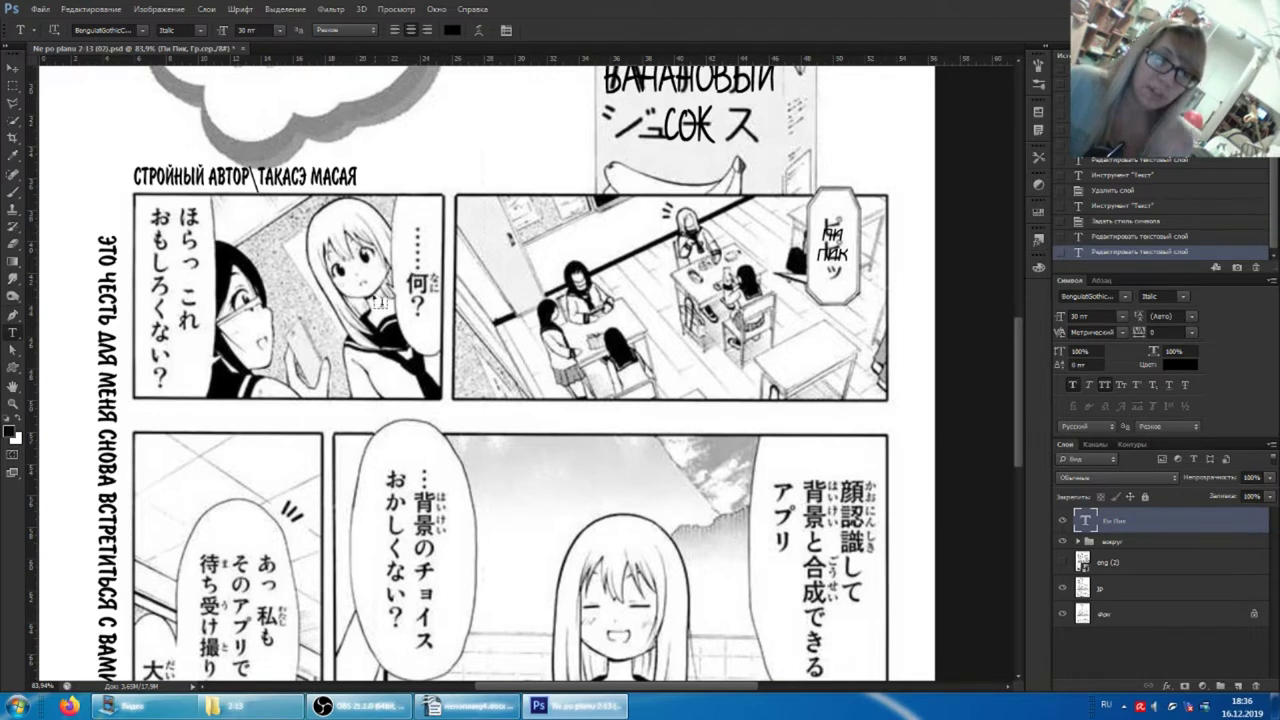
scroll(201, 258, "down", 2)
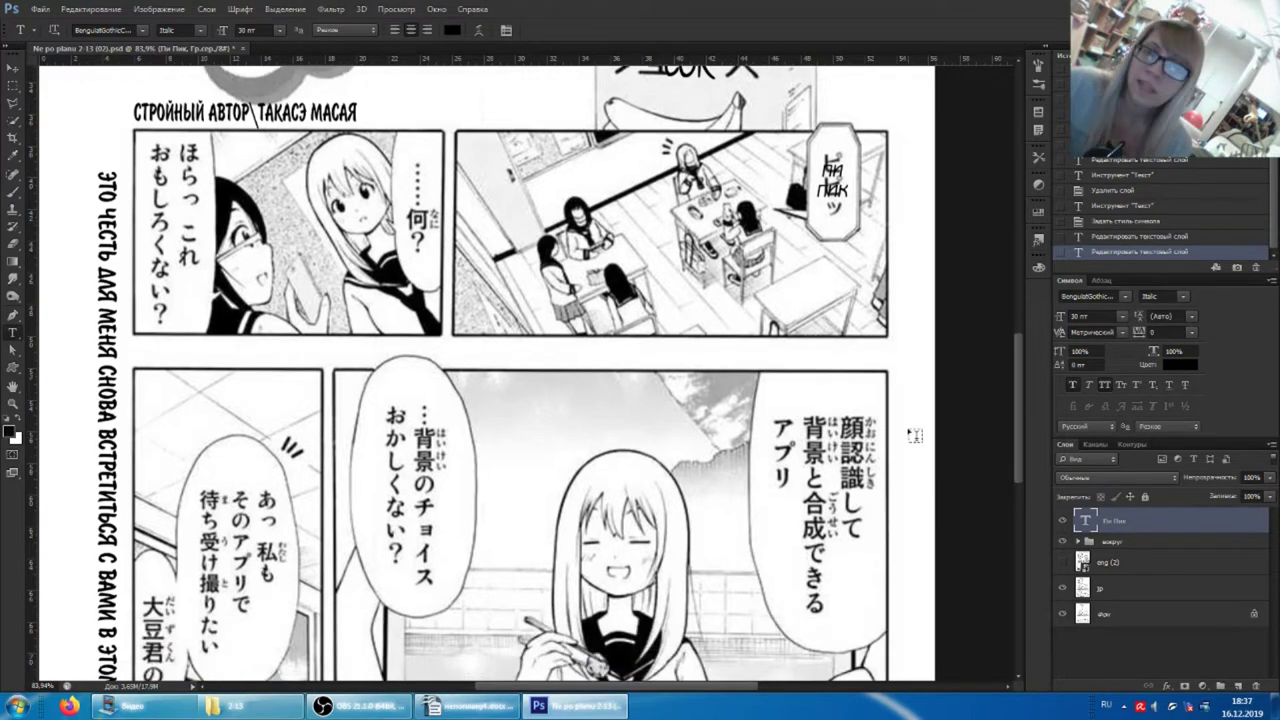
- Bring up the Type tool preset list and scroll to the обычный presets
scroll(235, 572, "down", 2)
scroll(425, 390, "up", 2)
scroll(425, 390, "up", 2)
scroll(425, 390, "up", 2)
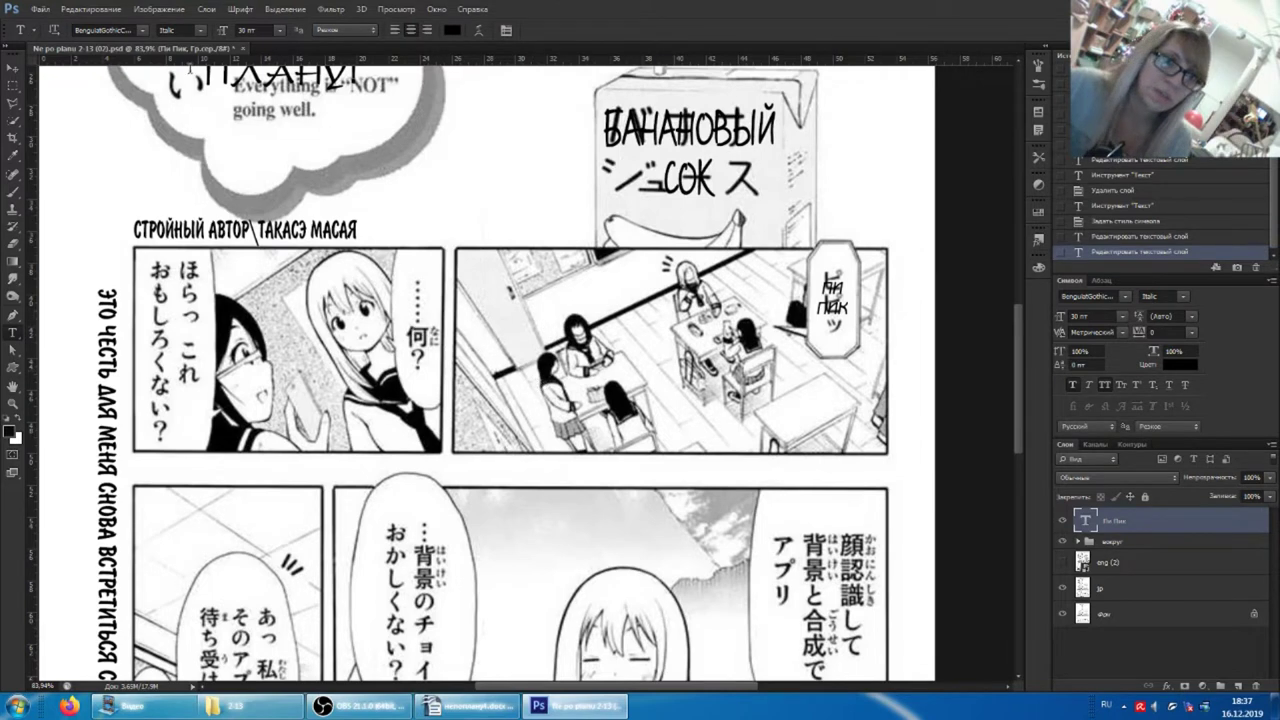
left_click(26, 36)
scroll(87, 140, "down", 2)
scroll(89, 146, "down", 1)
scroll(91, 150, "down", 1)
- Try the обычный presets from 10 up to 22 pt, settling back on обычный 10
left_click(58, 104)
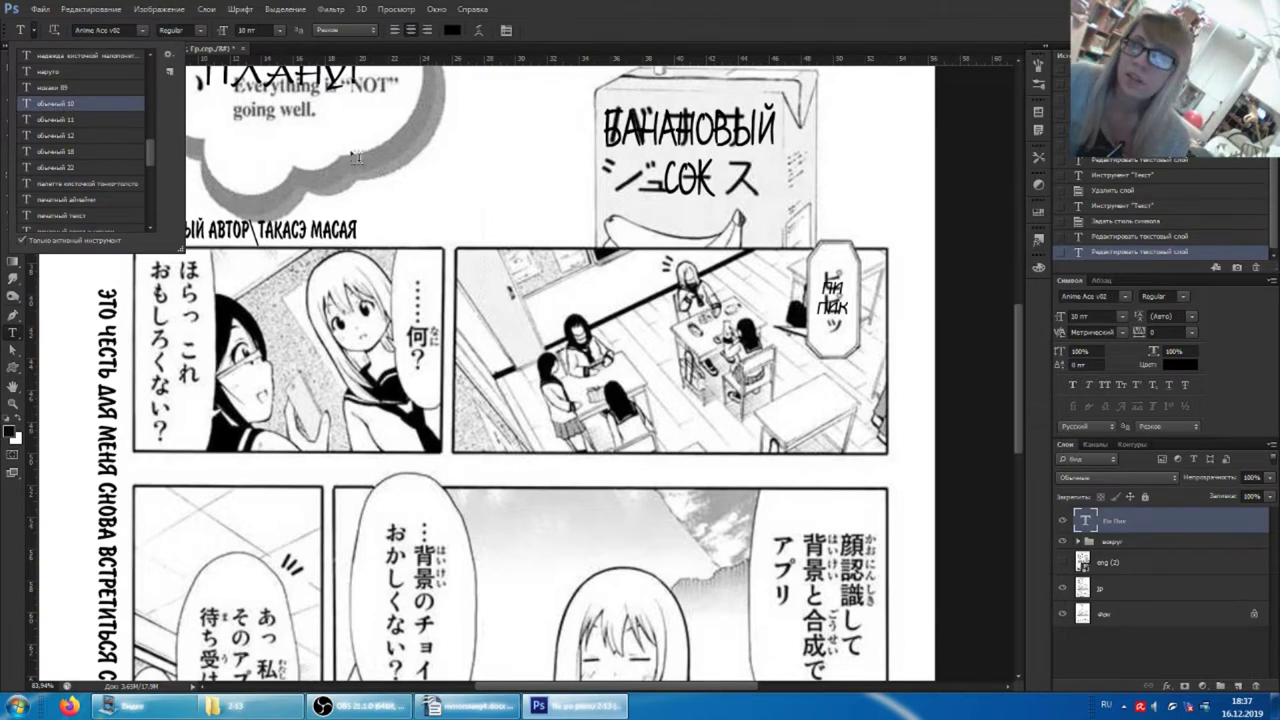
left_click(79, 121)
left_click(81, 136)
left_click(83, 152)
left_click(84, 168)
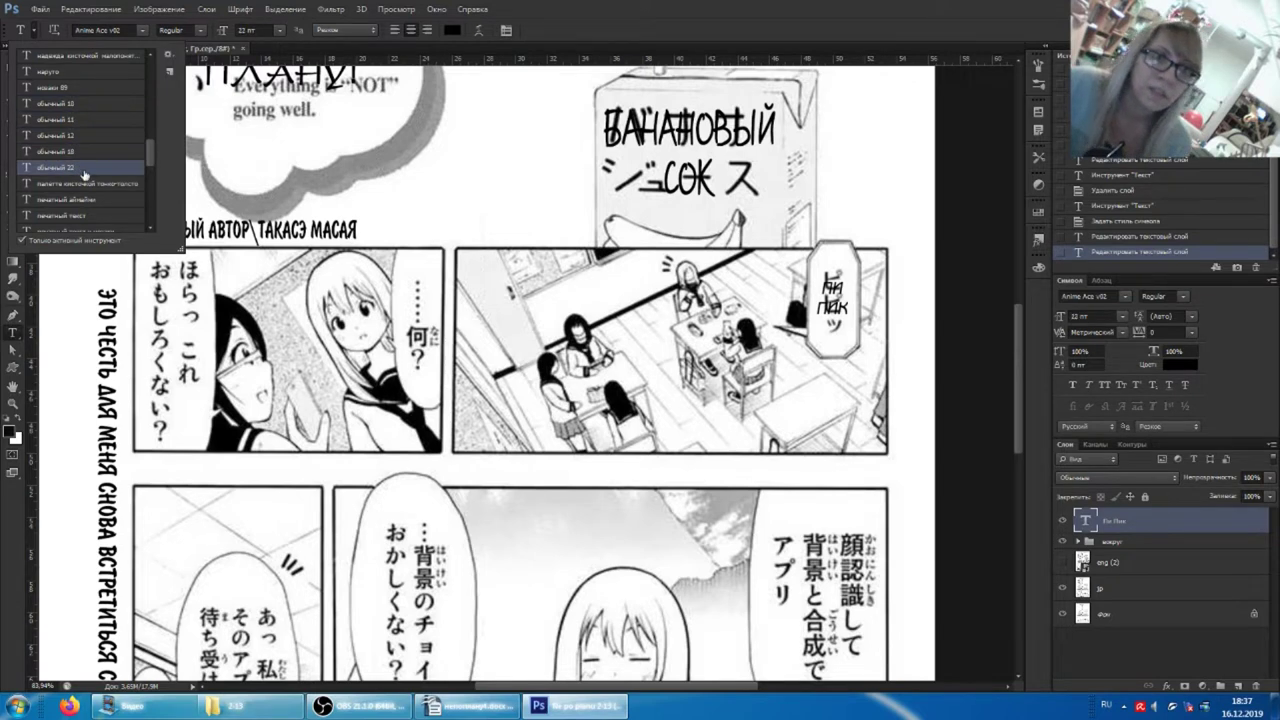
left_click(76, 107)
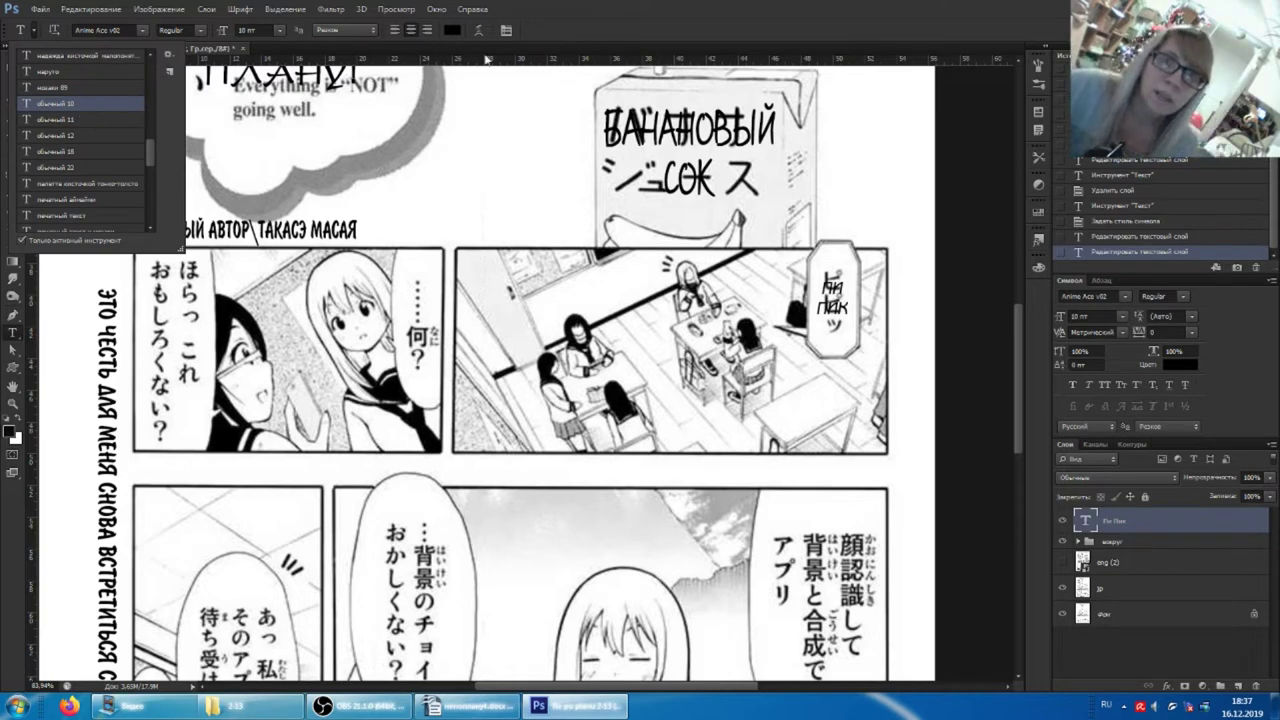
left_click(572, 6)
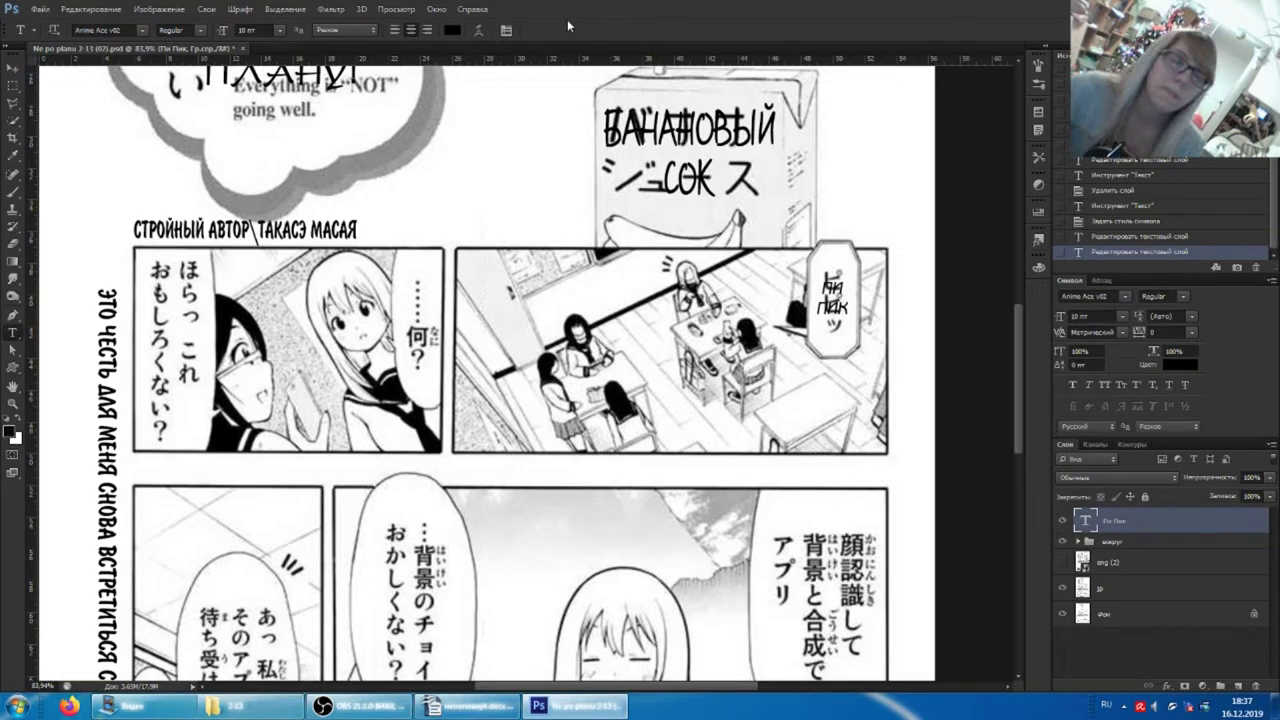
left_click(16, 32)
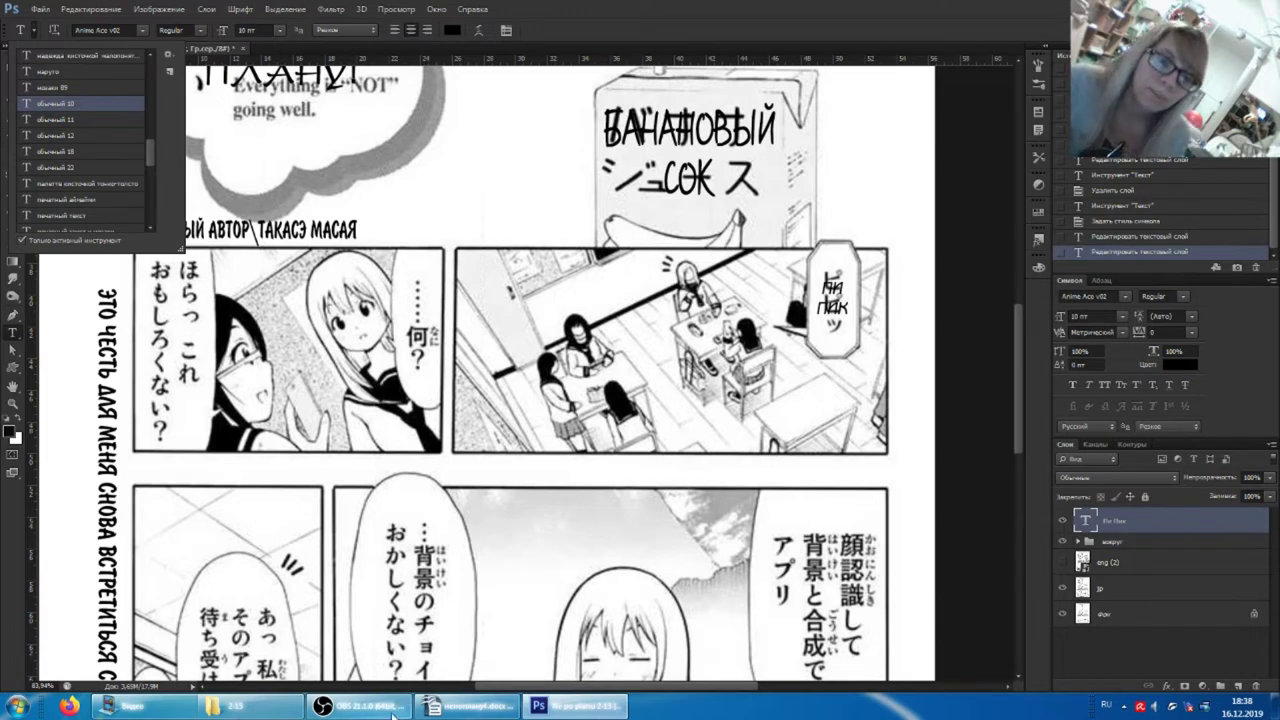
- Copy the line 'Что это?' from the Writer translation script and return to Photoshop
left_click(470, 706)
left_click(354, 216)
left_click_drag(341, 229, 289, 229)
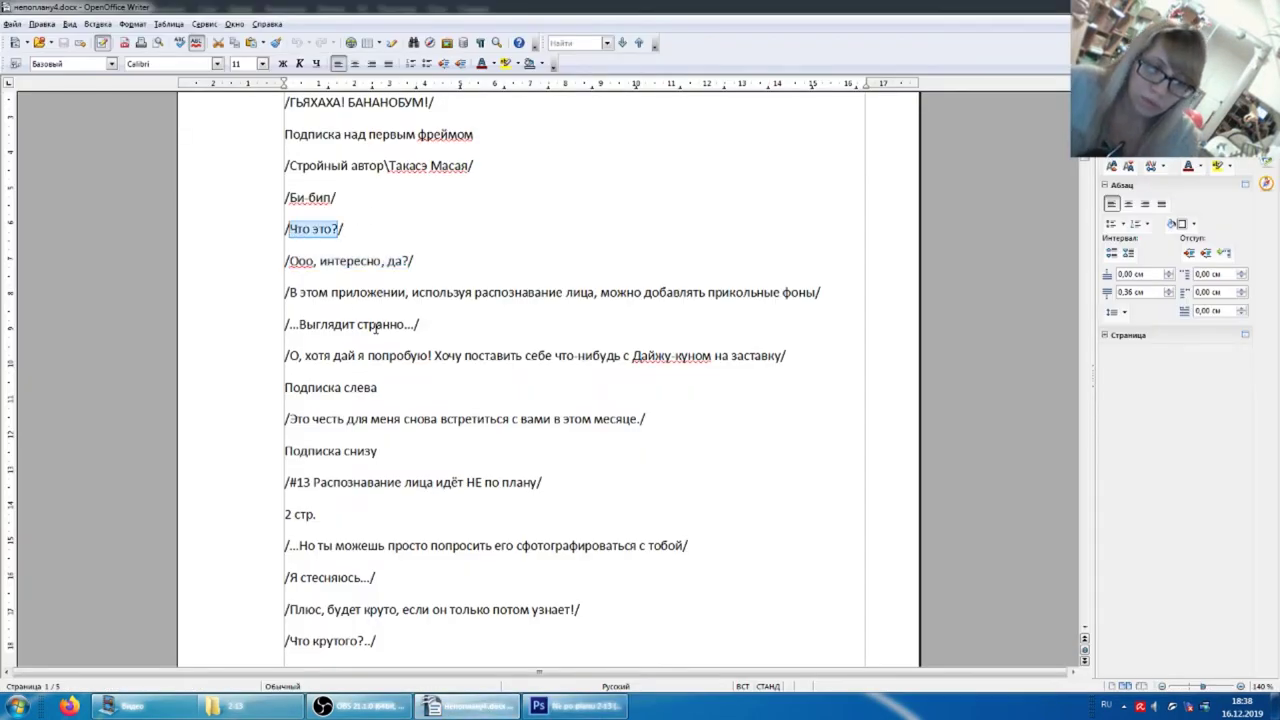
key("alt+Tab")
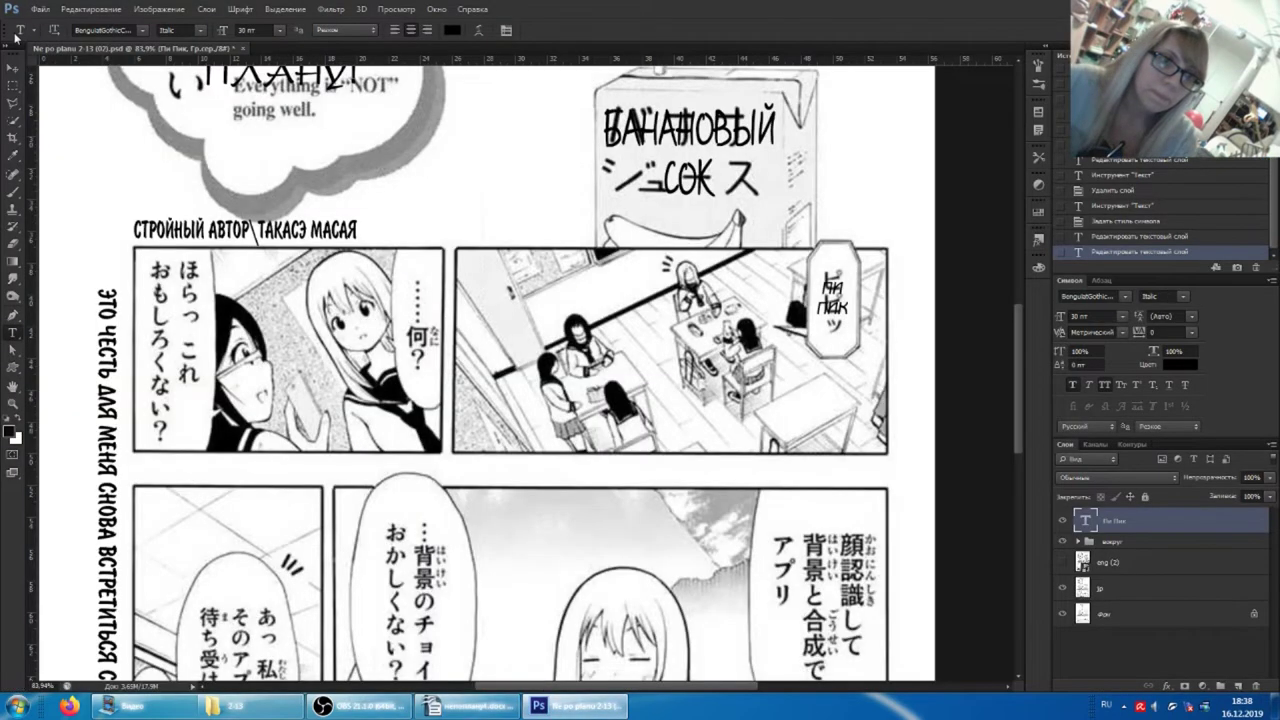
left_click(18, 32)
- With the обычный 10 preset, paste 'Что это?' as new text beside the 何? bubble
left_click(66, 106)
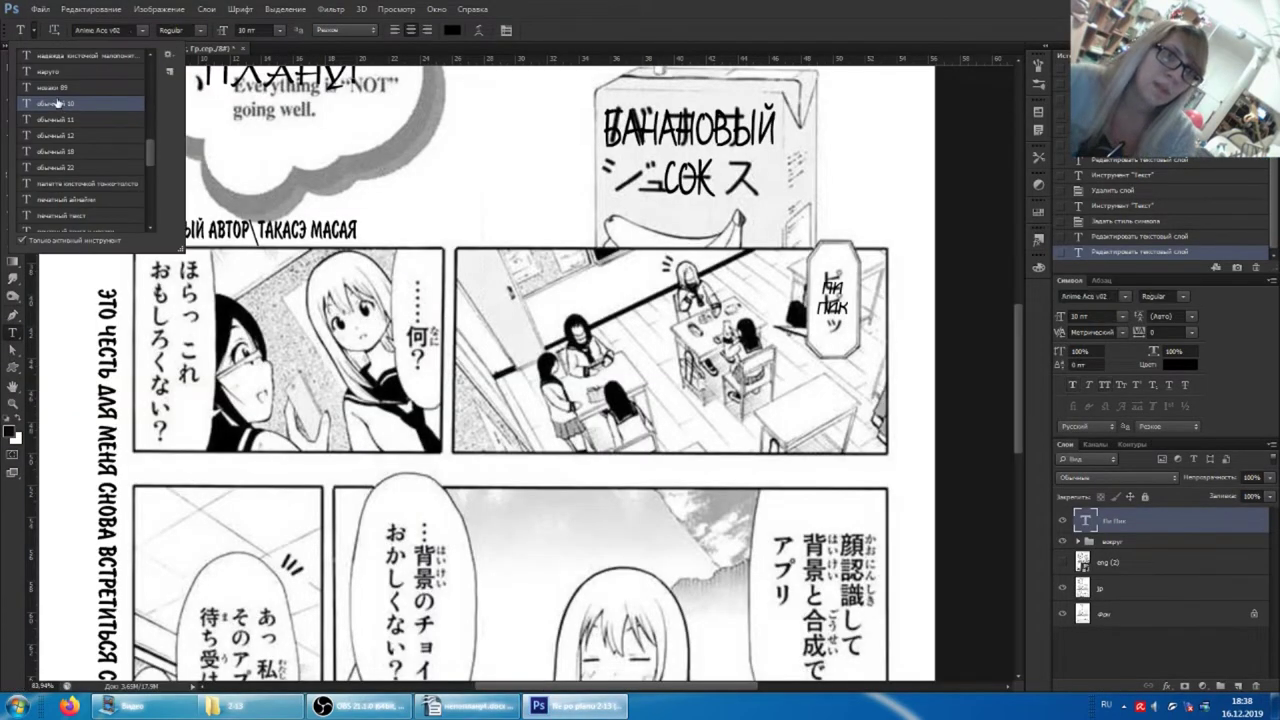
left_click(410, 270)
left_click(410, 270)
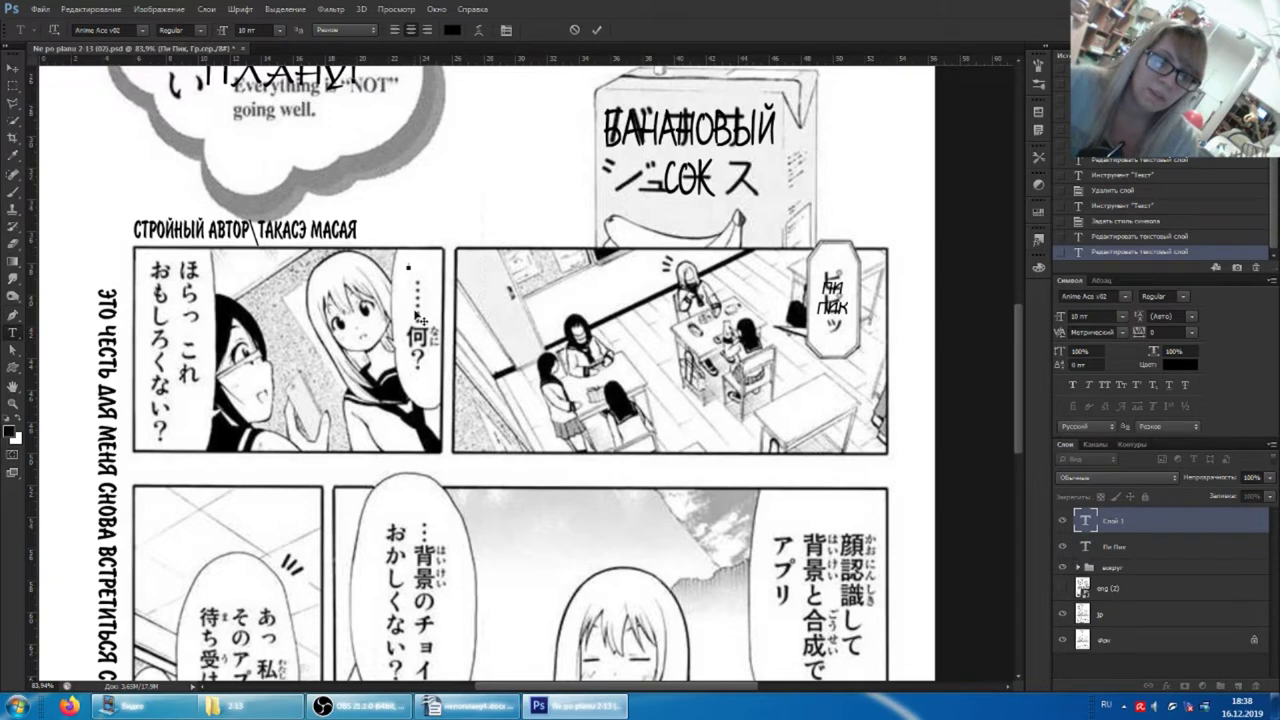
key("ctrl+v")
left_click_drag(435, 248, 450, 257)
left_click(1163, 519)
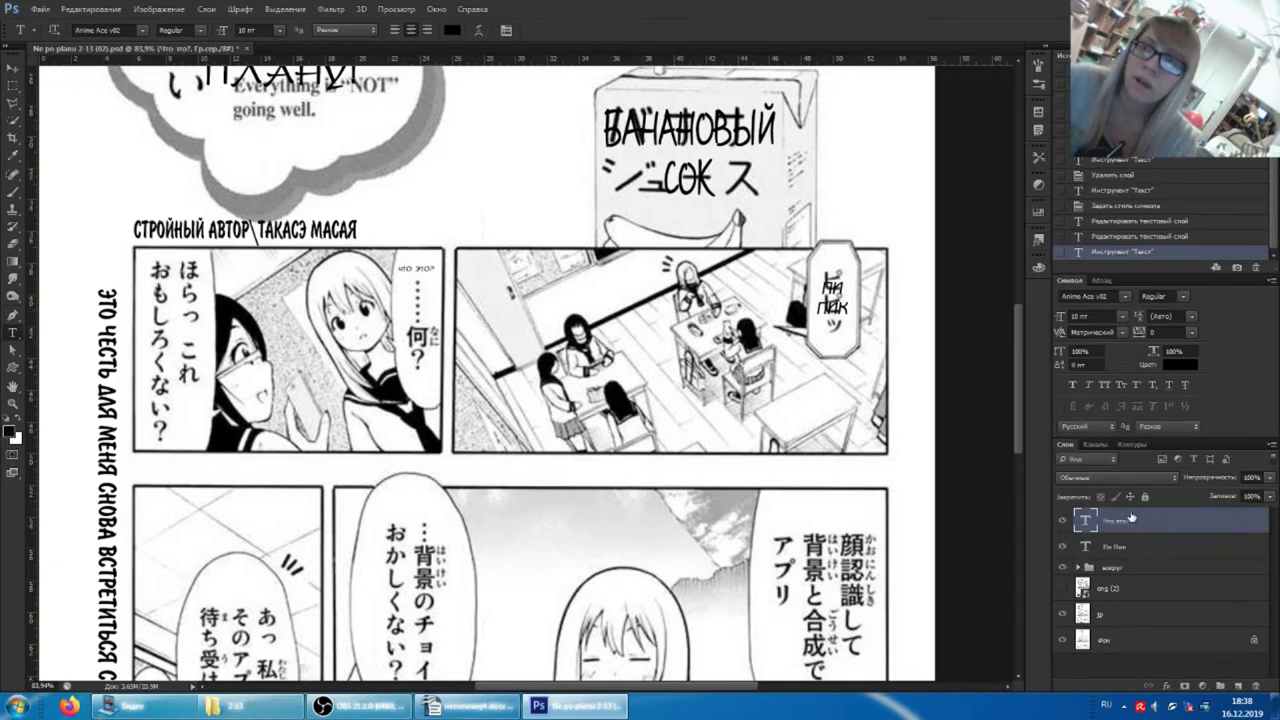
- Set 'Что это?' to 18 pt and shift it slightly down-right
left_click(1095, 316)
type("18")
key("Return")
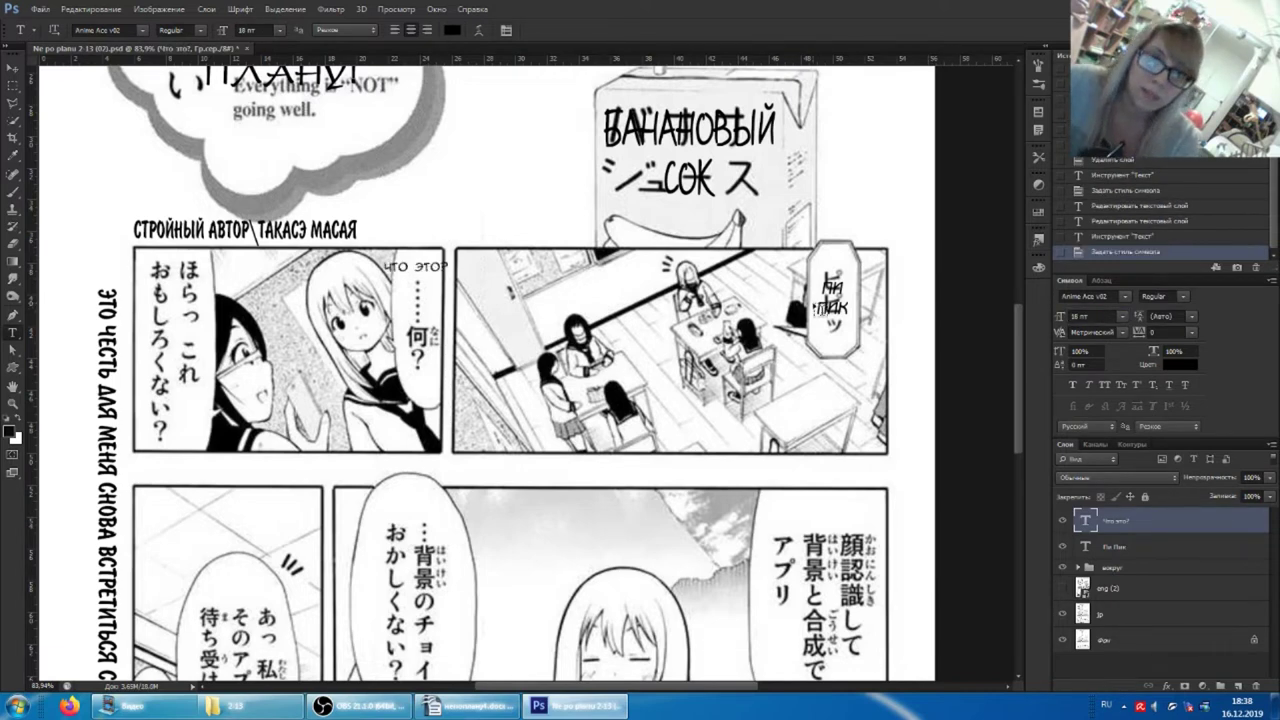
left_click(440, 264)
left_click_drag(452, 264, 462, 274)
left_click(1152, 528)
- Try 20 pt, step back to 18 pt, and reposition 'Что это?' slightly down-left
double_click(1093, 316)
type("20")
key("Return")
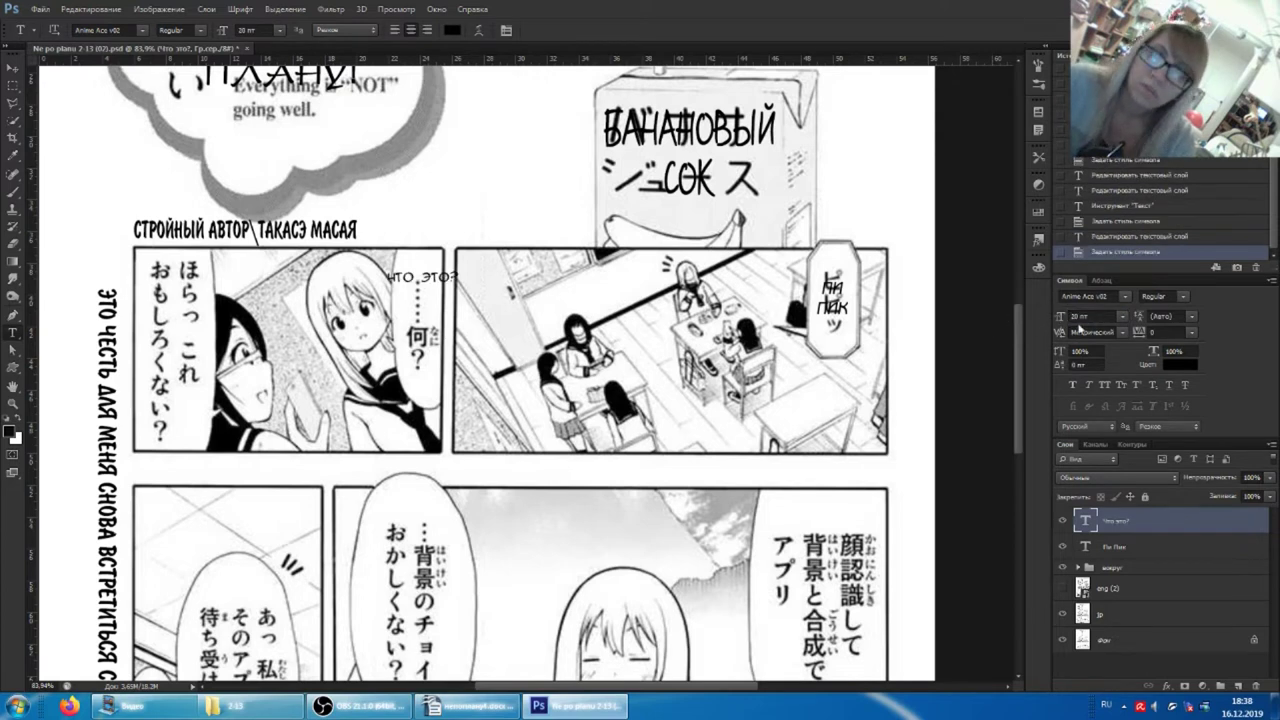
key("Down")
key("Down")
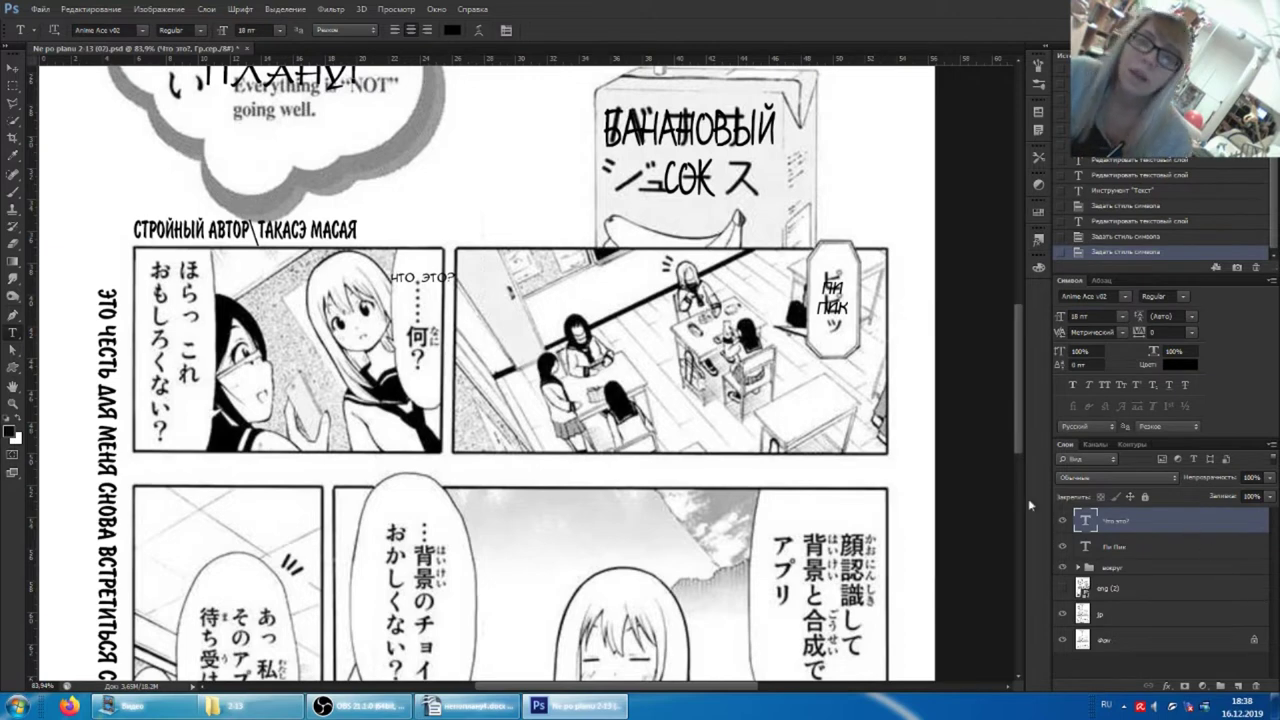
left_click(424, 277)
left_click_drag(470, 248, 466, 256)
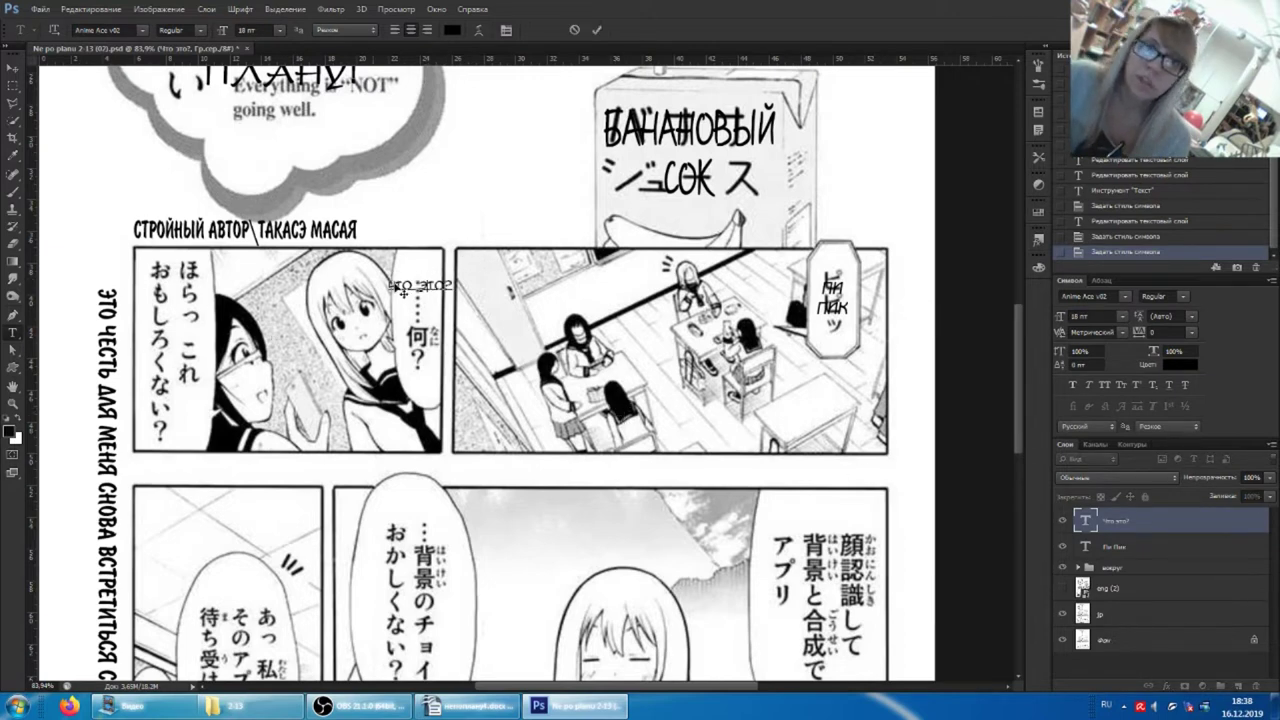
left_click(1142, 523)
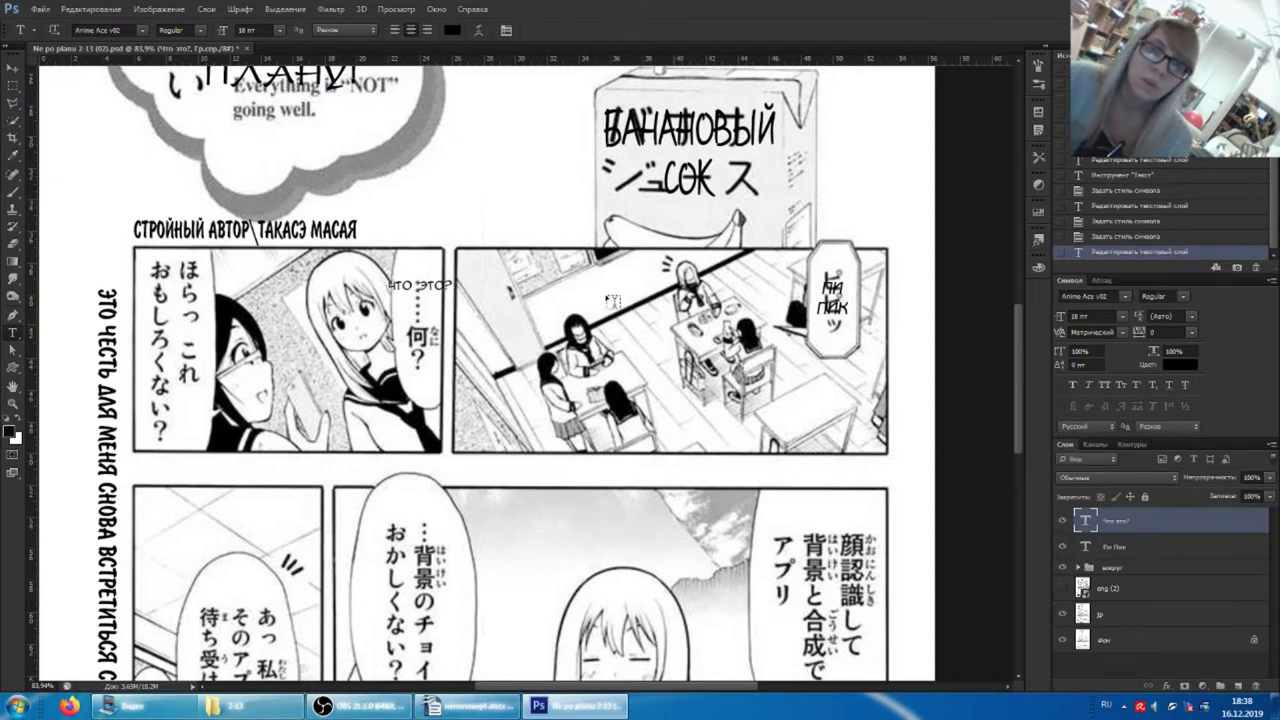
- Choose the обычный 18 preset and copy 'Ооо, интересно, да?' from the script
left_click(26, 32)
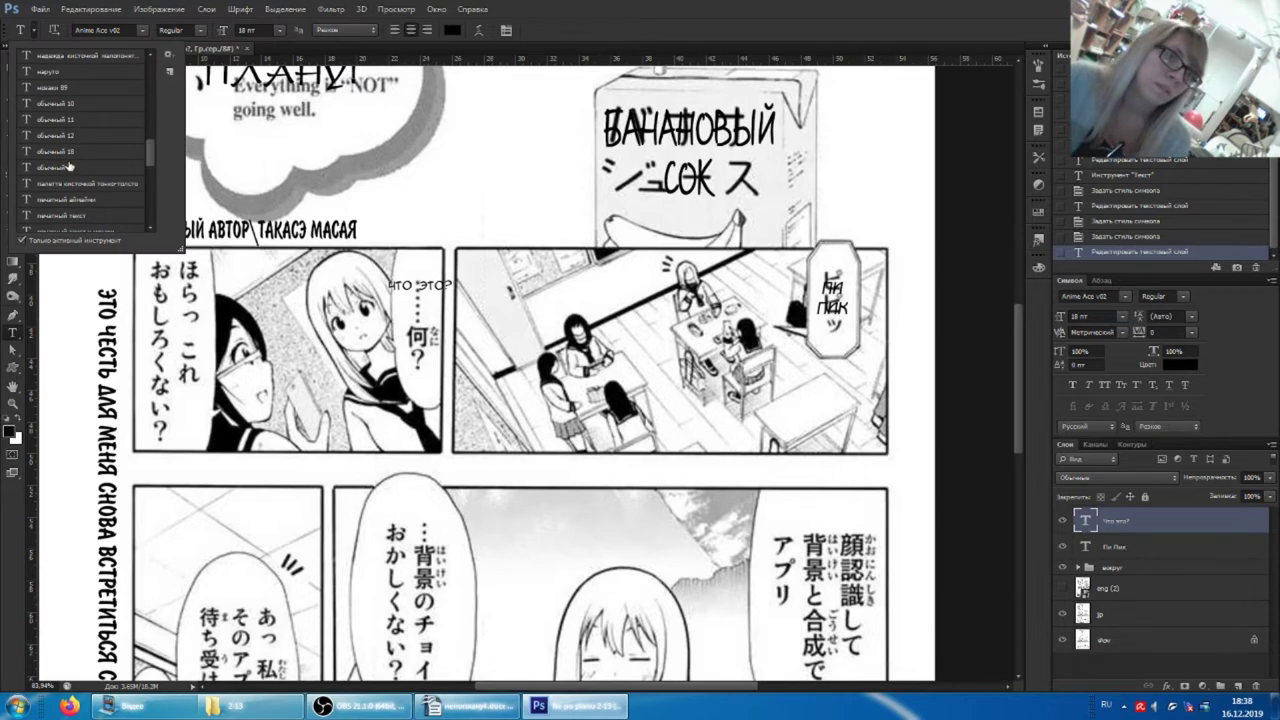
left_click(56, 151)
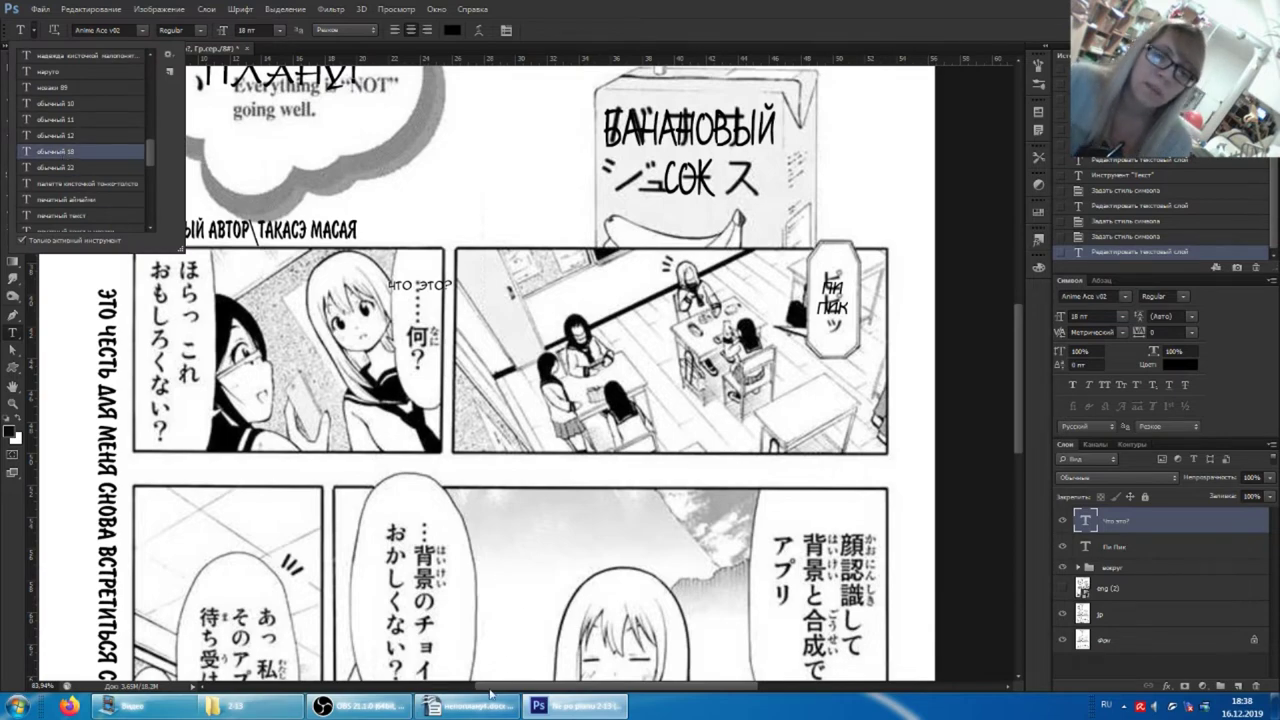
left_click(467, 706)
left_click_drag(289, 260, 411, 262)
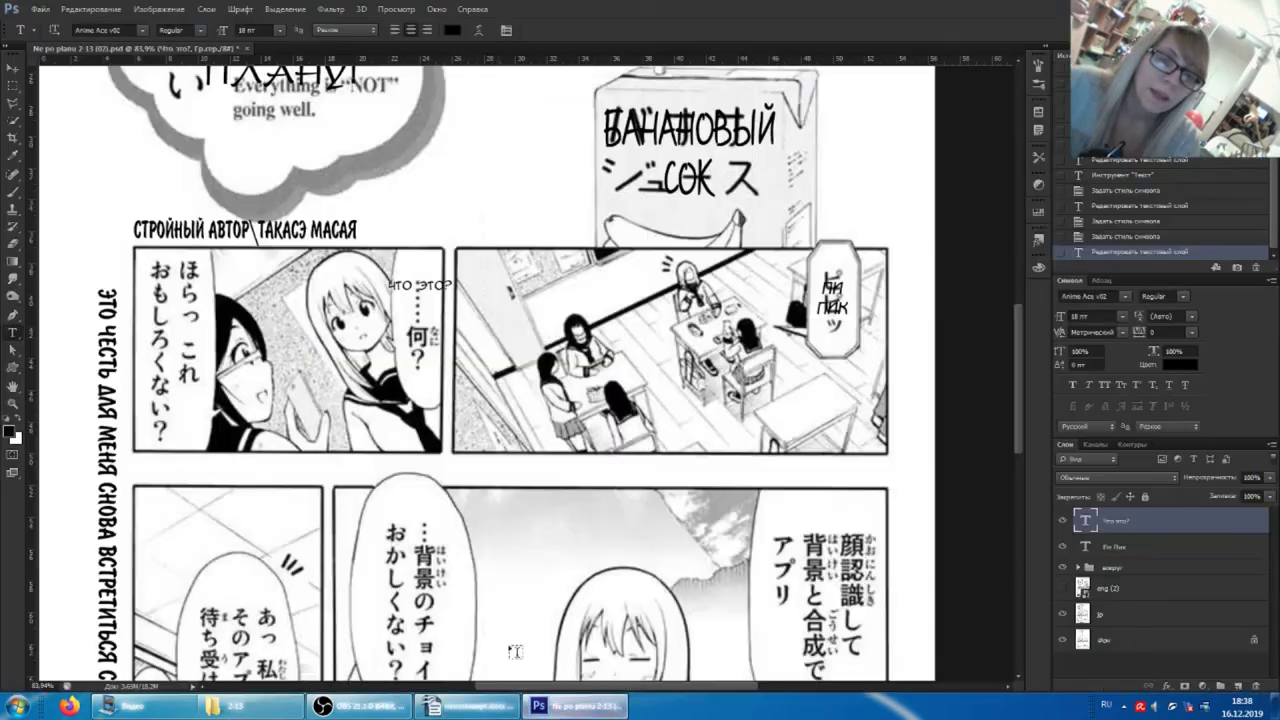
left_click(565, 706)
left_click(20, 30)
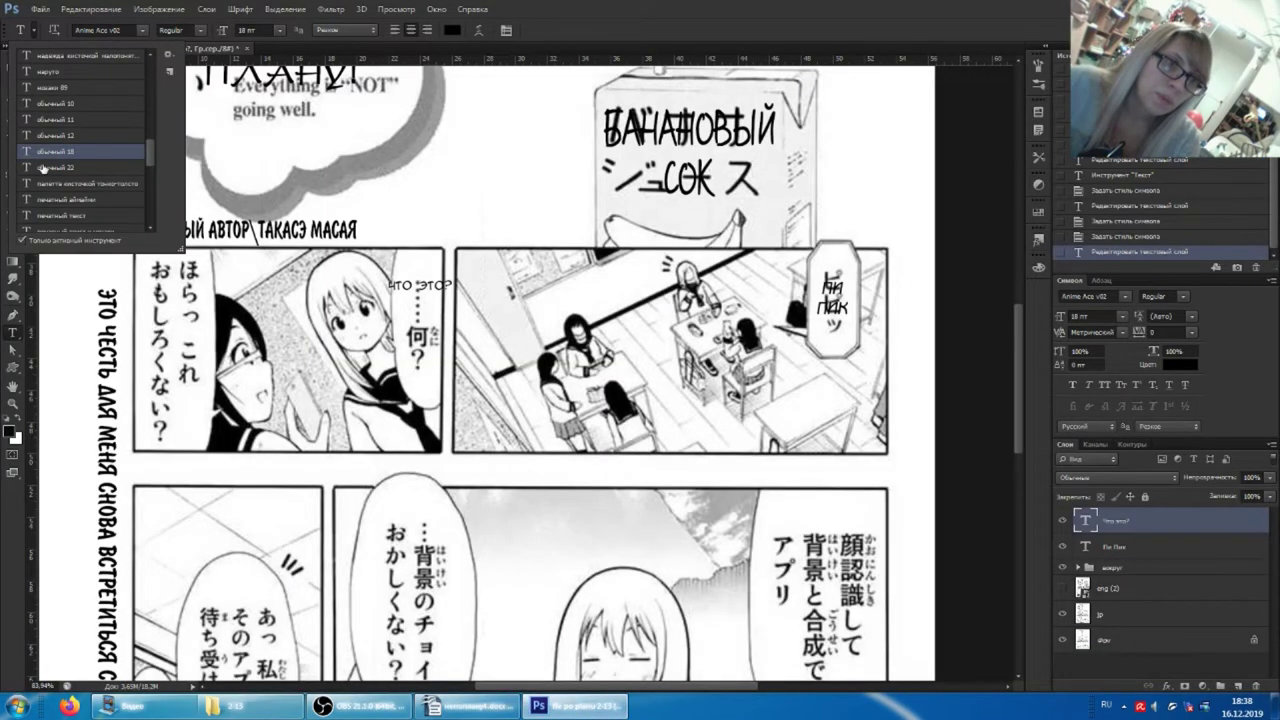
- Paste 'Ооо, интересно, да?' as new text and move it below the first panel
left_click(164, 330)
type("ООО, ИНТЕРЕСНО, ДА?")
mouse_move(202, 308)
left_mouse_down()
mouse_move(268, 448)
mouse_move(325, 408)
left_mouse_up()
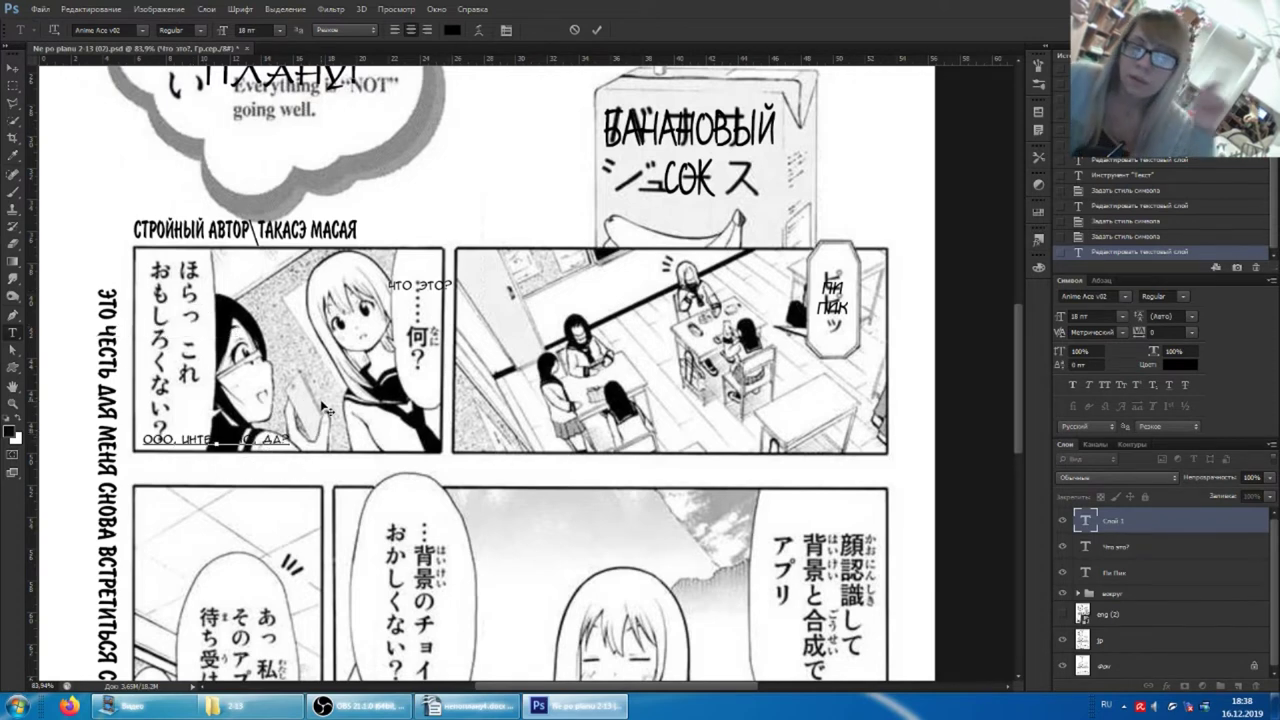
left_click(1138, 521)
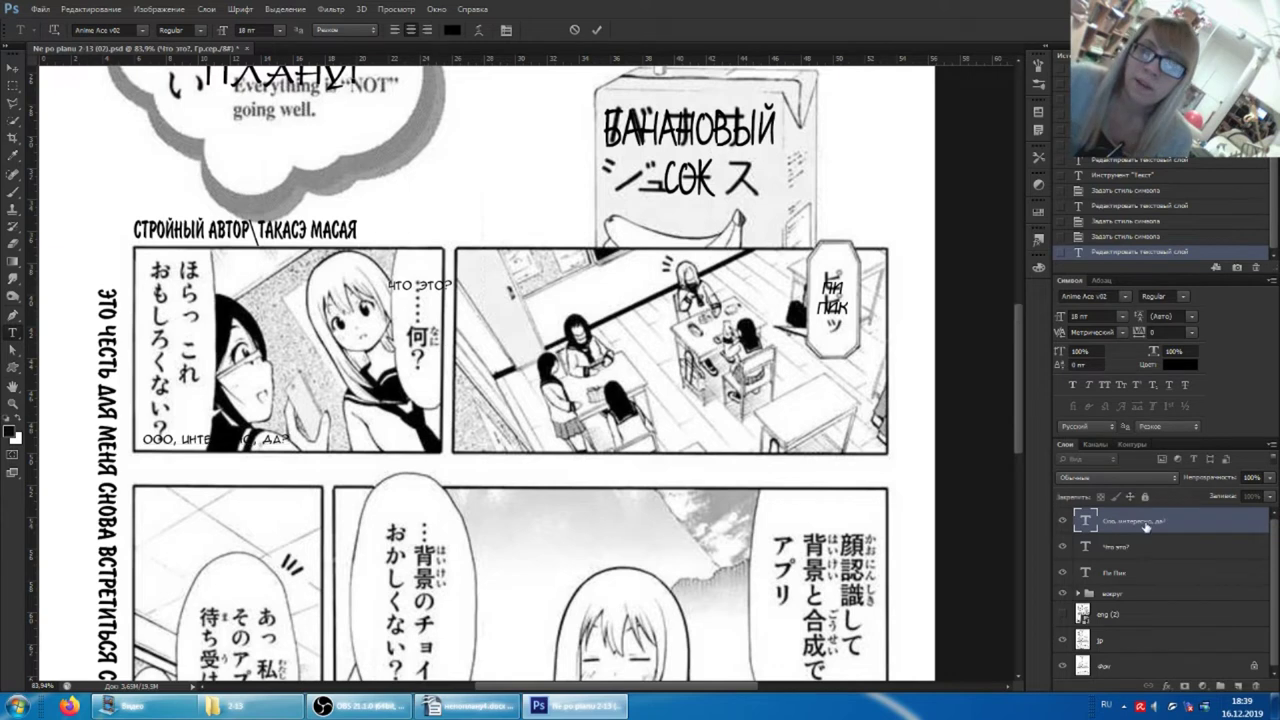
left_click_drag(232, 441, 142, 441)
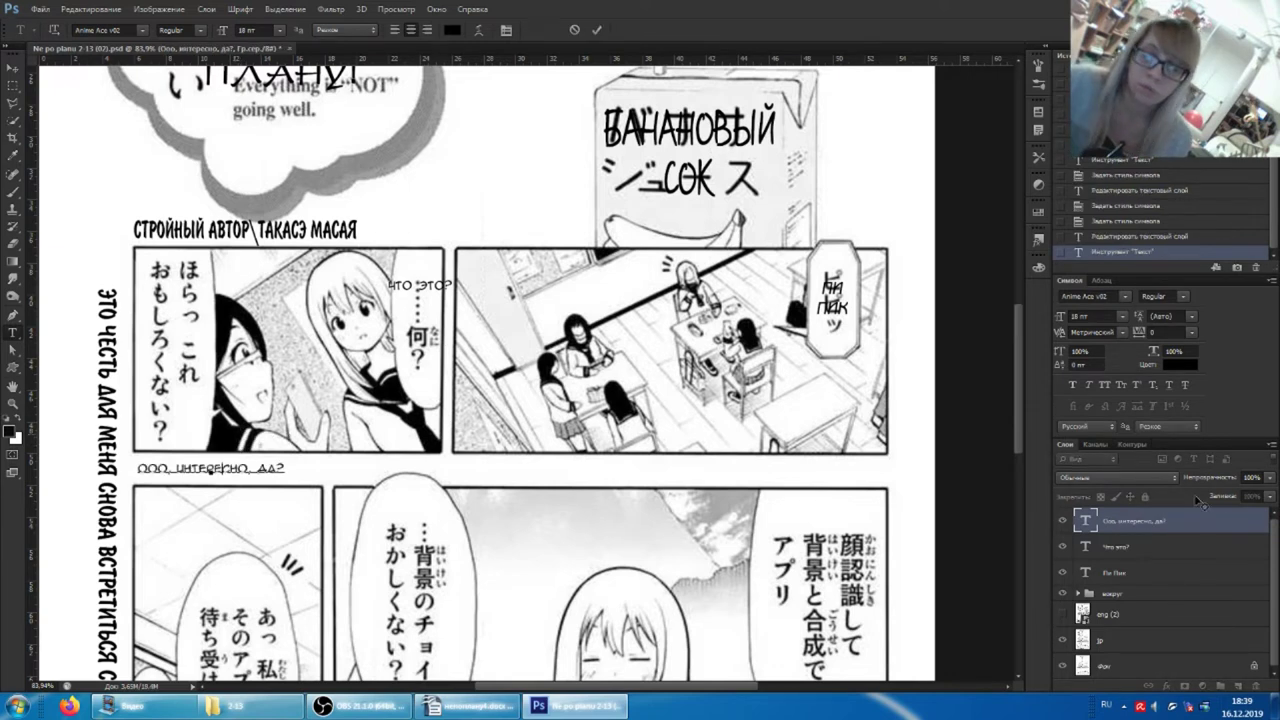
left_click(1138, 521)
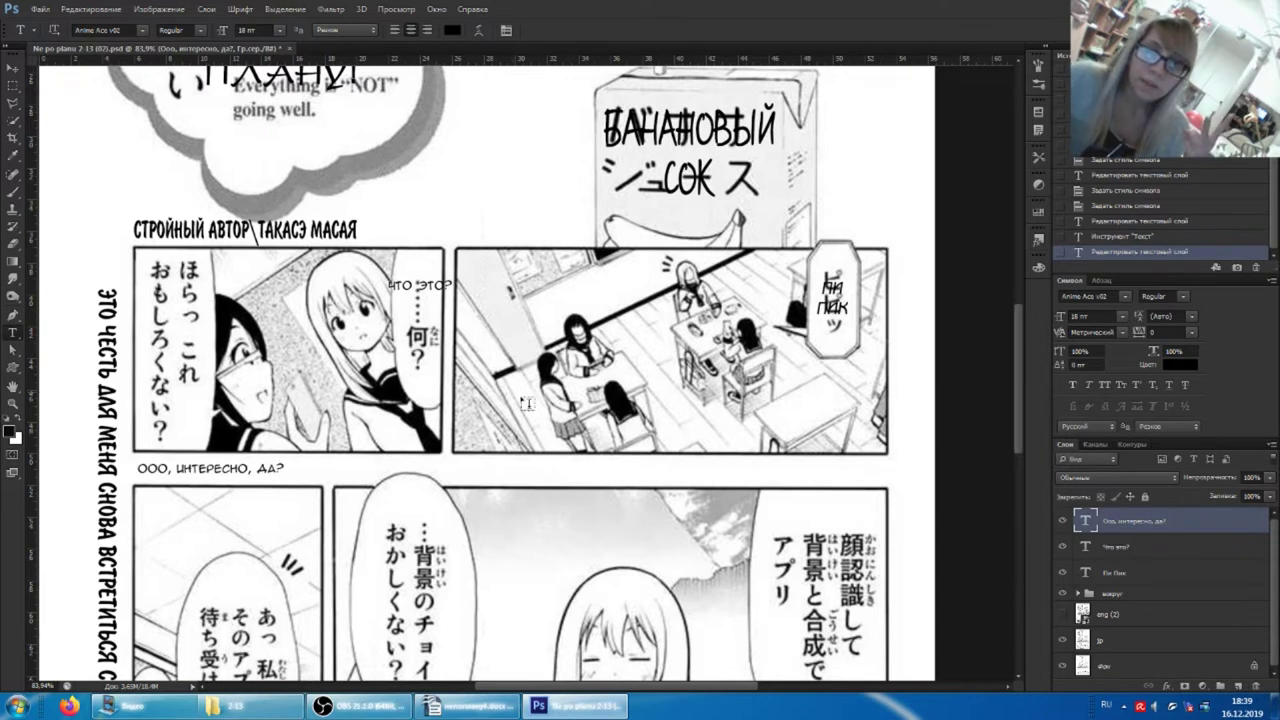
- Nudge the ЧТО ЭТО? text slightly right and down
left_click(430, 284)
left_click_drag(447, 240, 449, 262)
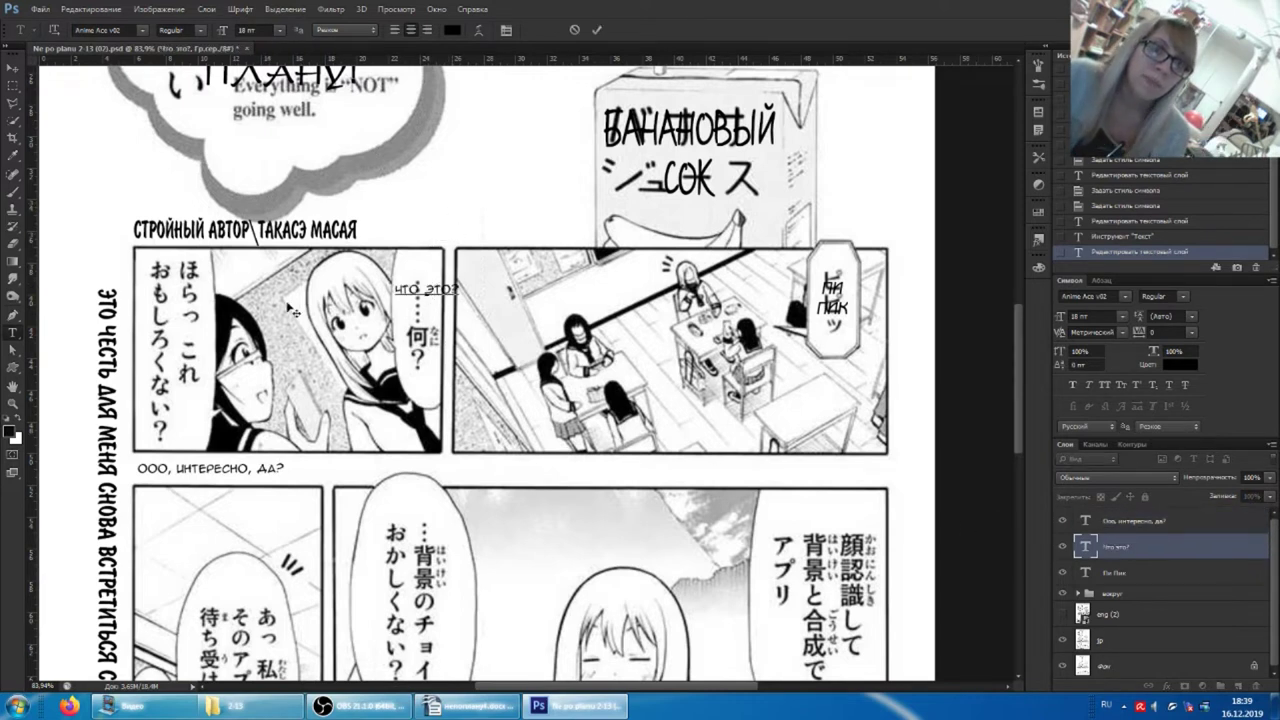
scroll(336, 543, "down", 3)
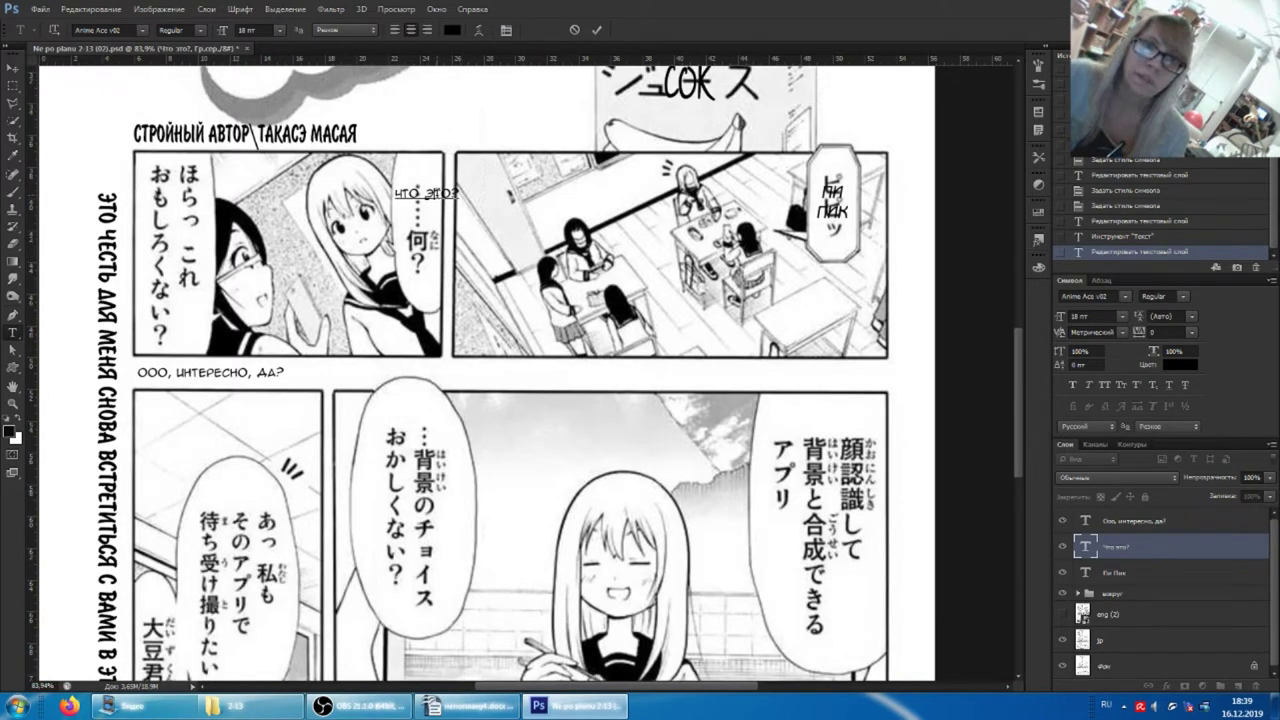
- Paste a second 'Ооо, интересно, да?' at the top of the first panel above the ほらっ bubble
left_click(1160, 554)
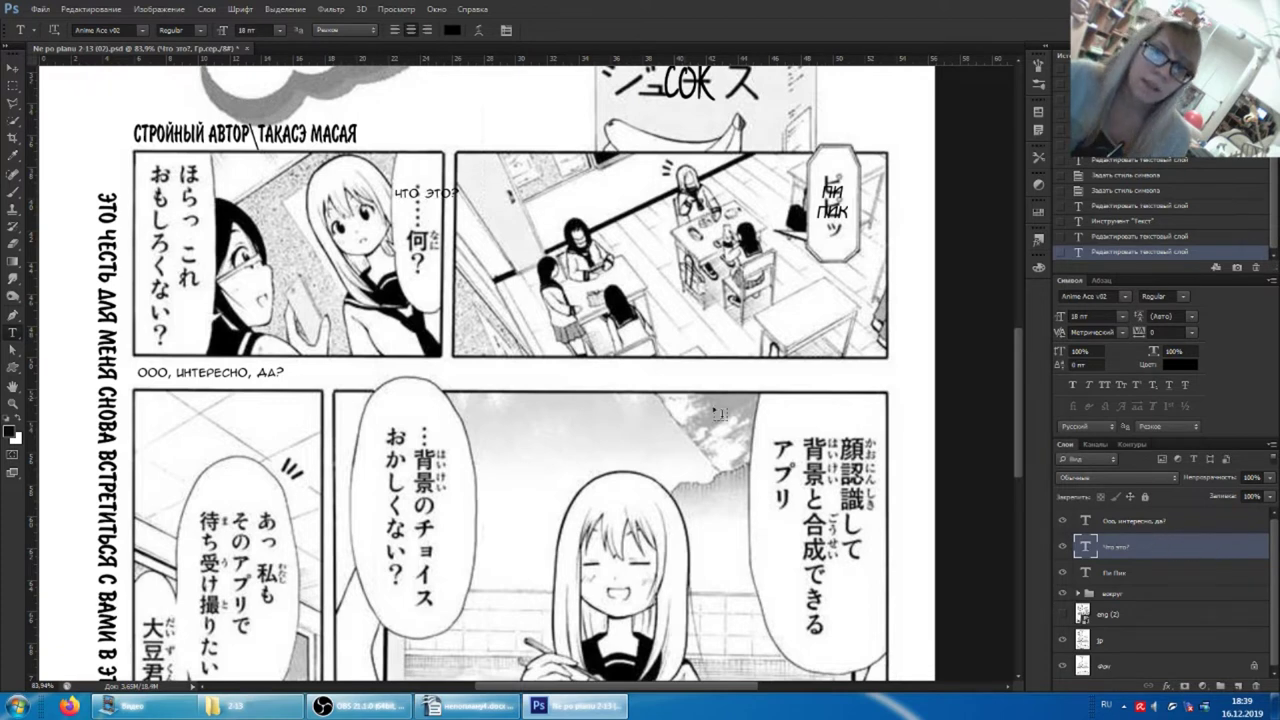
left_click(176, 222)
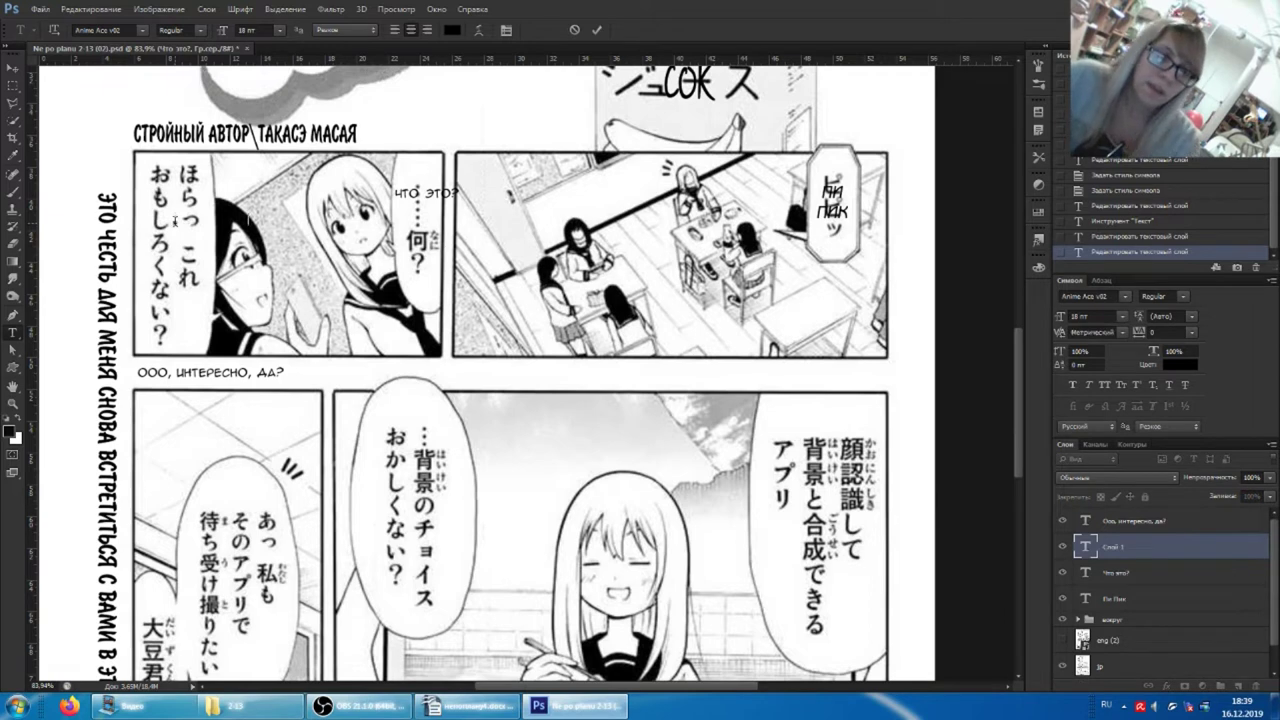
type("ООО, ИНТЕРЕСНО, ДА?")
left_click_drag(226, 190, 226, 153)
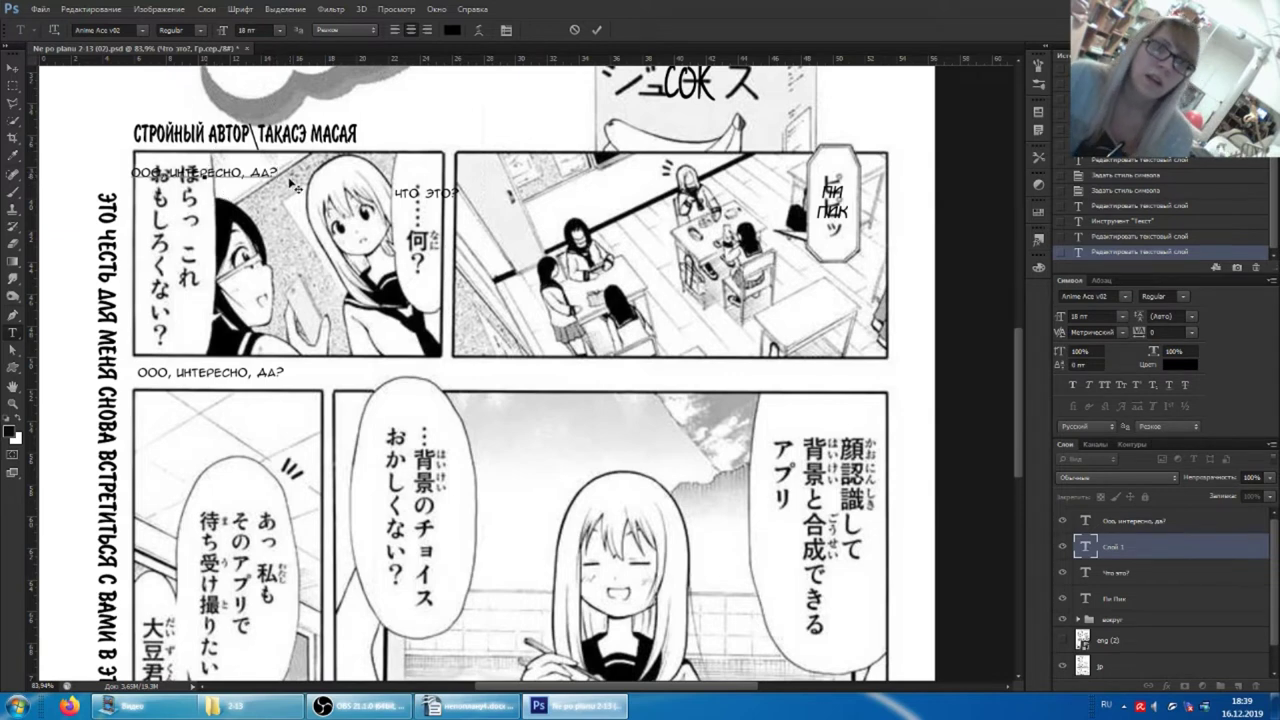
left_click(1124, 578)
left_click(1135, 550)
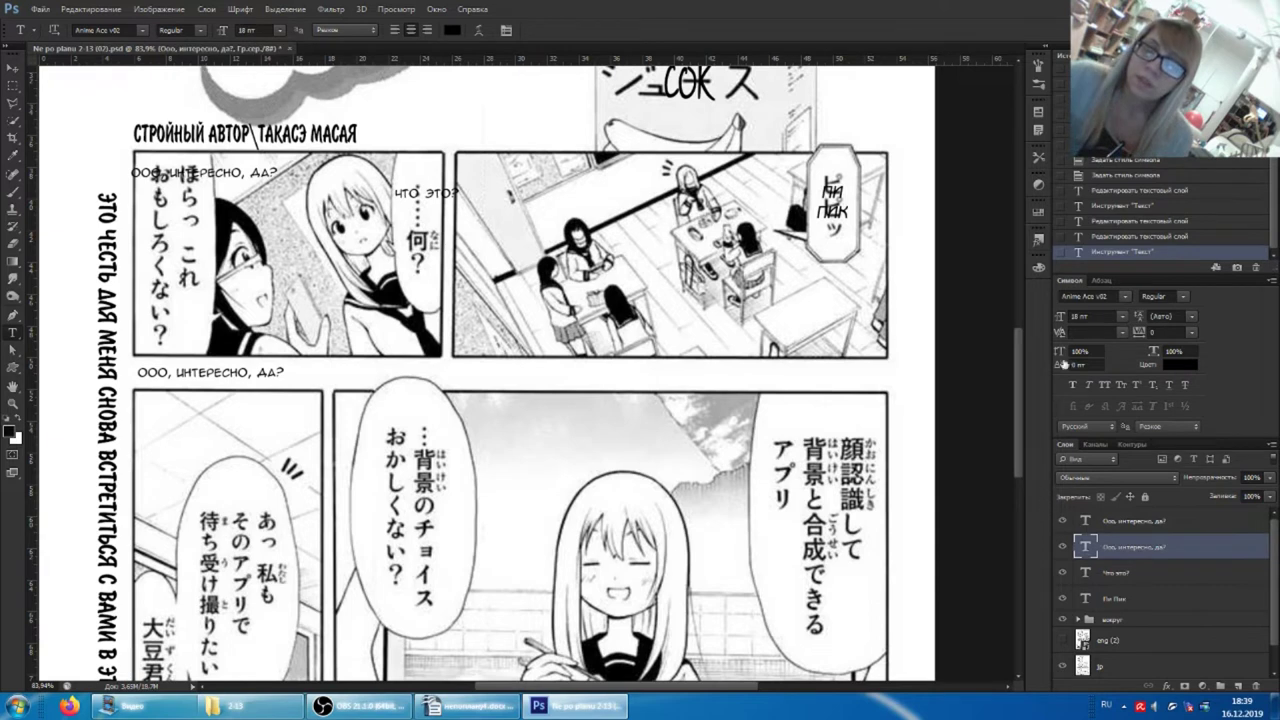
- Select the sound-effect text layer to check its font
scroll(908, 360, "up", 2)
scroll(908, 360, "up", 3)
scroll(908, 360, "up", 1)
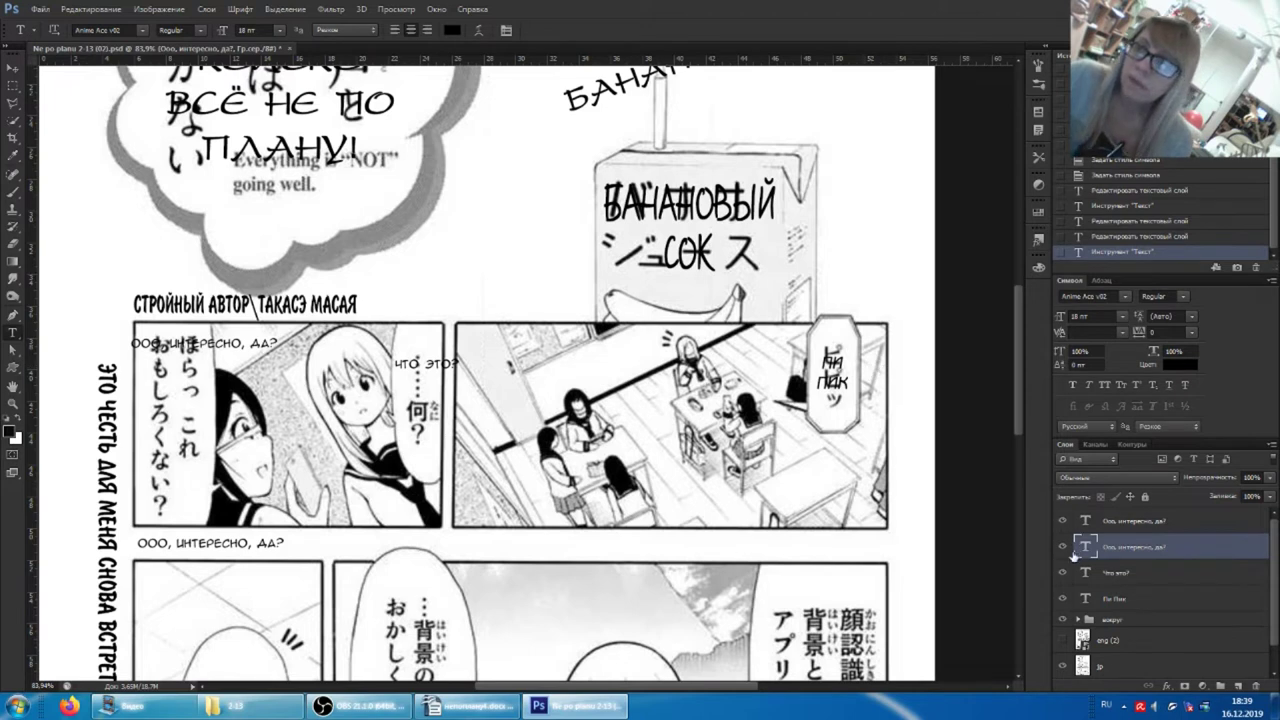
left_click(1140, 599)
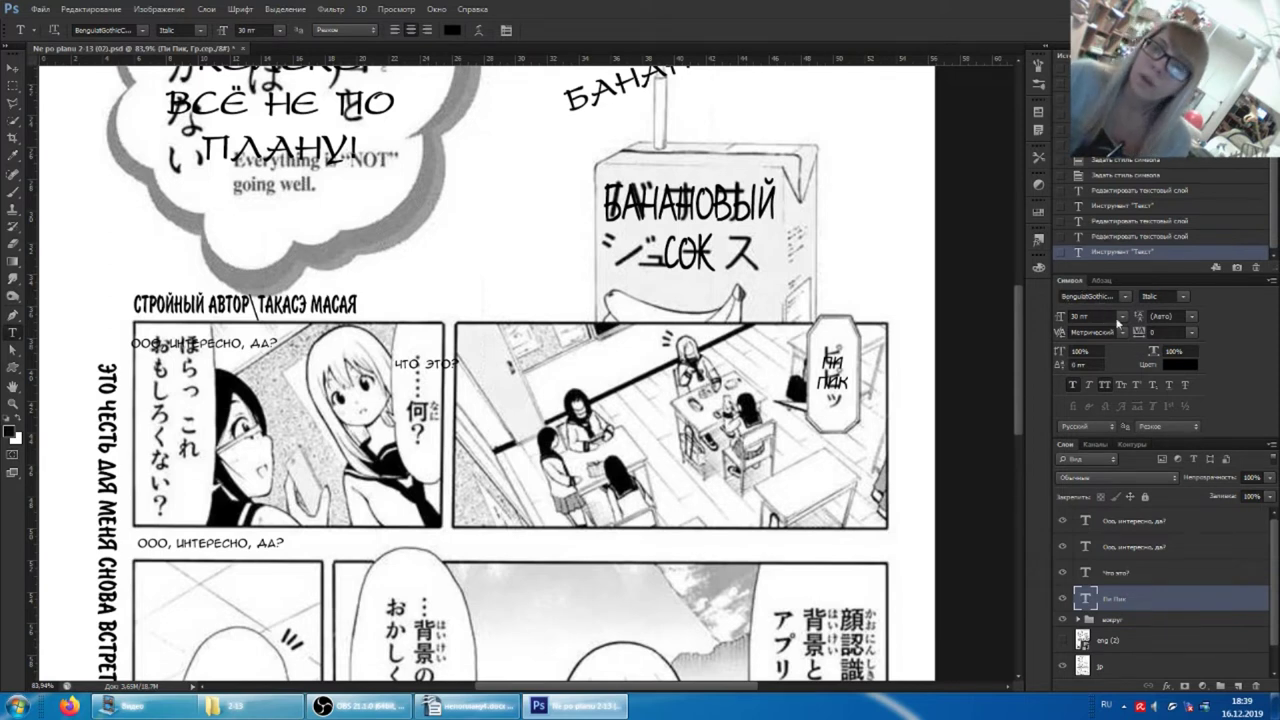
left_click(471, 262)
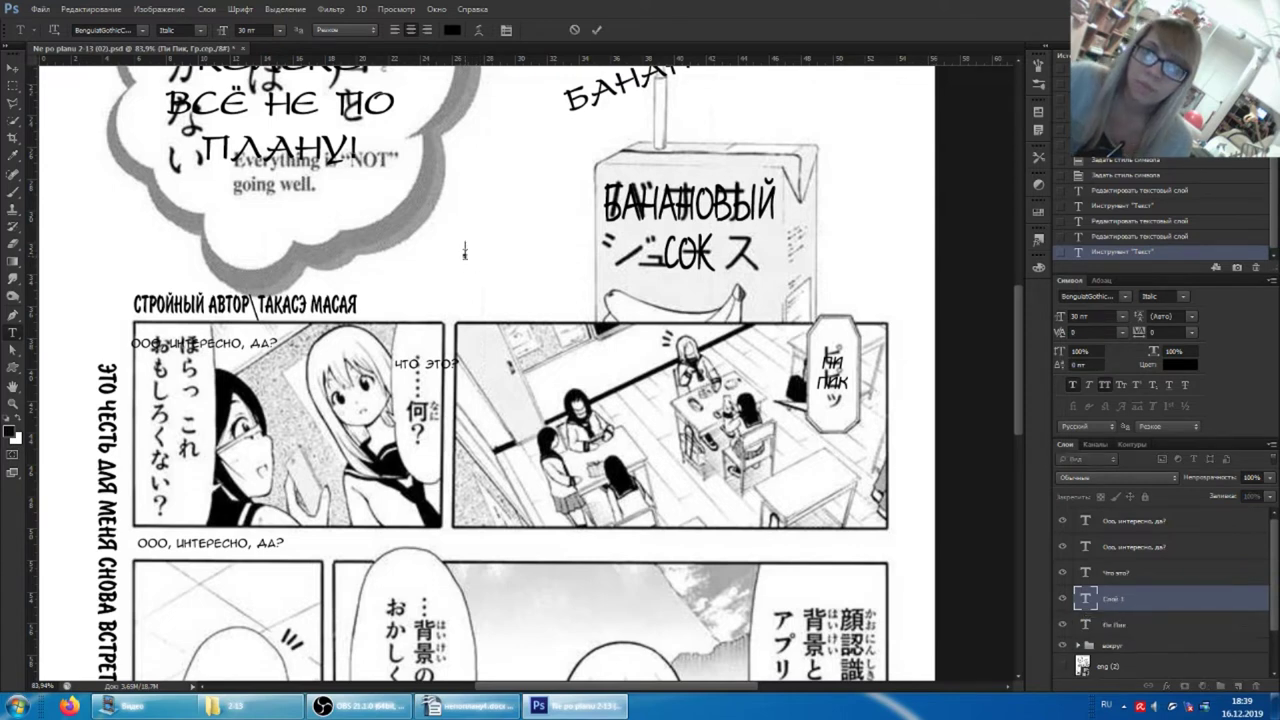
type("АОАЛАЛО")
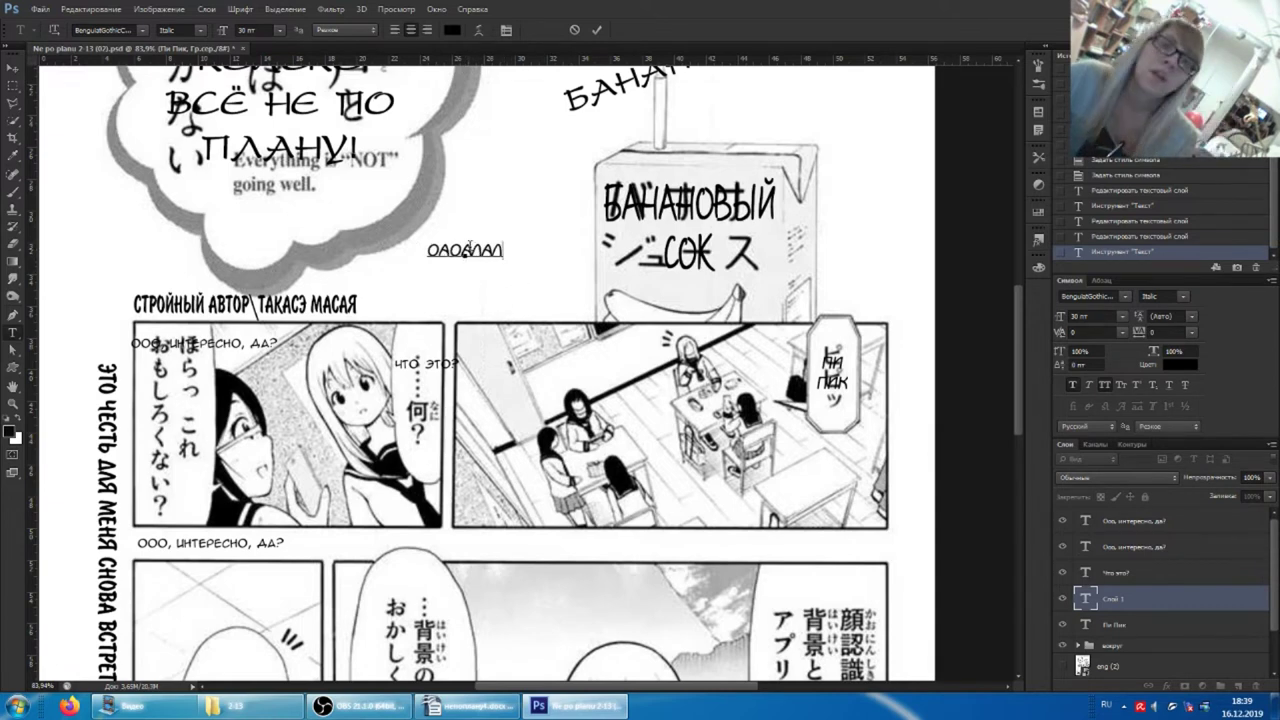
left_click(1144, 601)
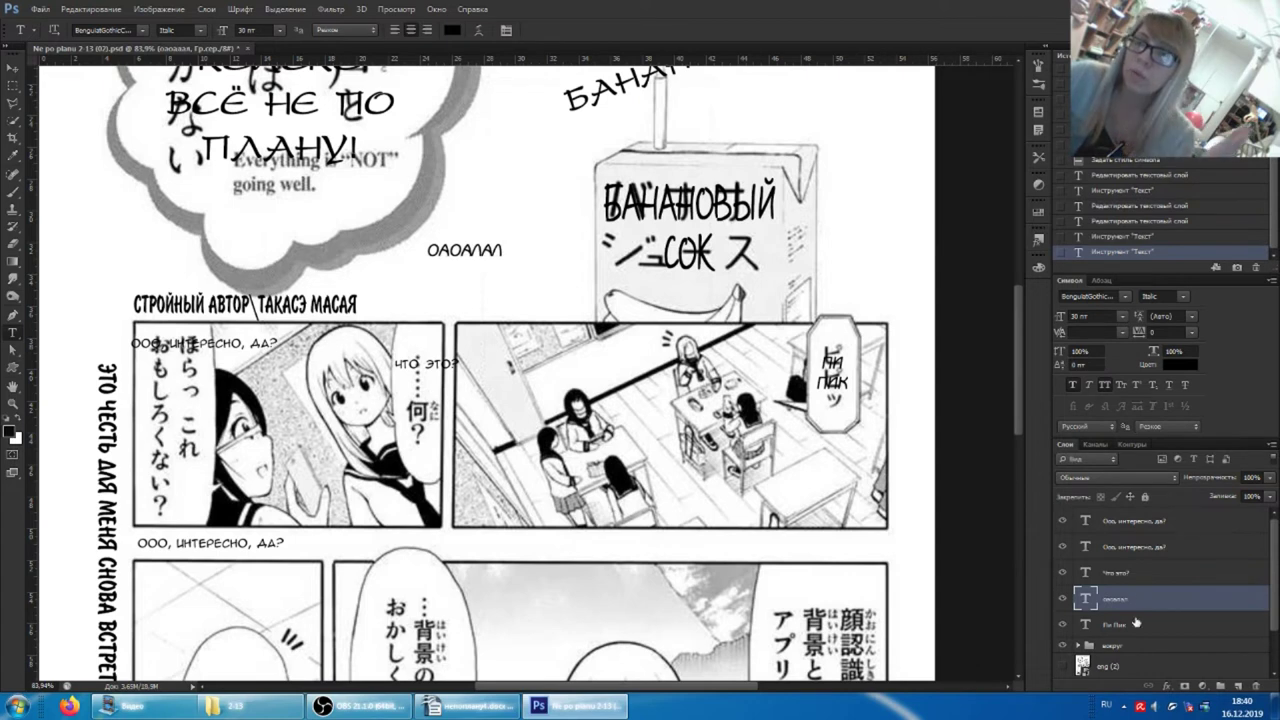
left_click(1136, 626)
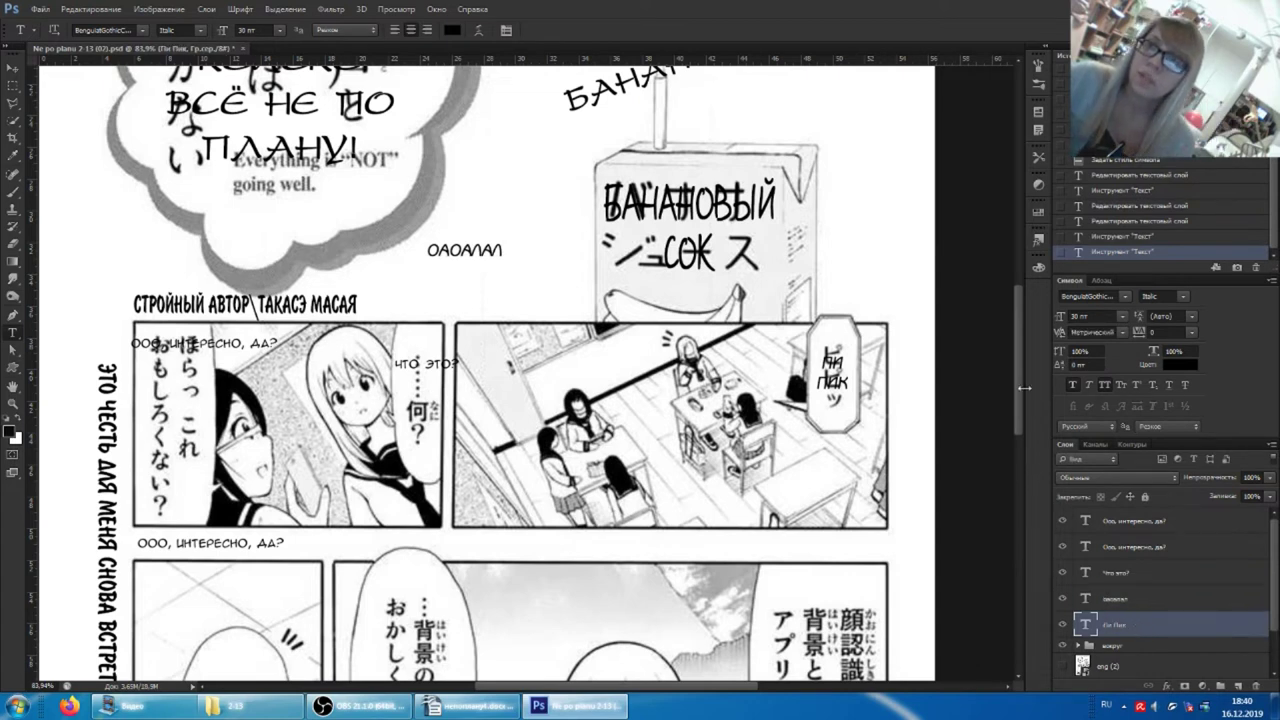
left_click(1140, 602)
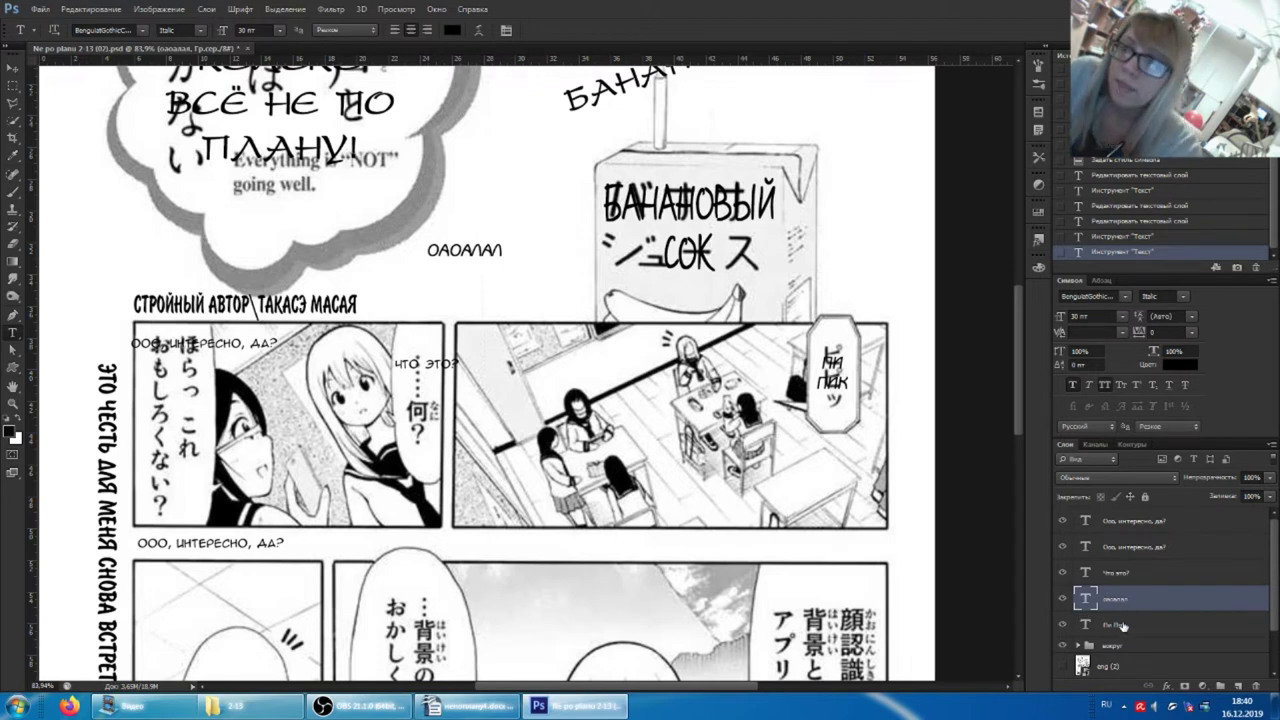
key("Delete")
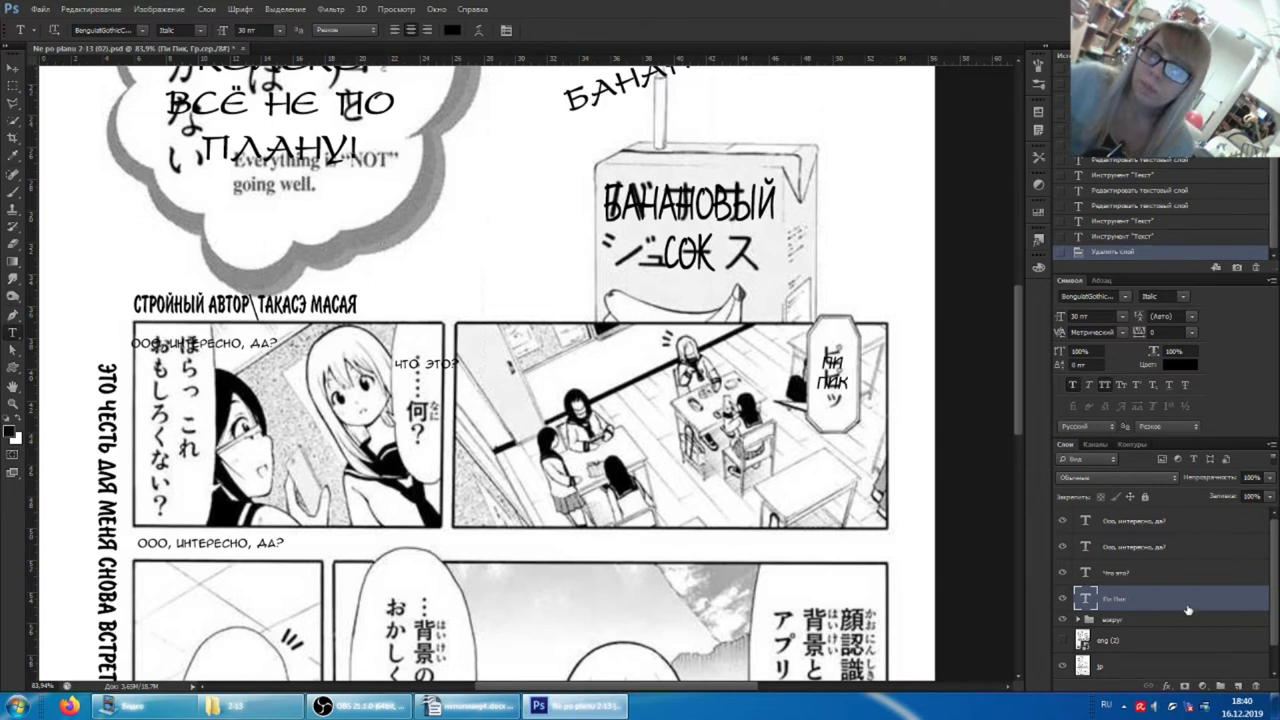
scroll(500, 350, "down", 2)
left_click(425, 292)
- Commit the ЧТО ЭТО? edit and browse the type presets without changing them
left_click(426, 288)
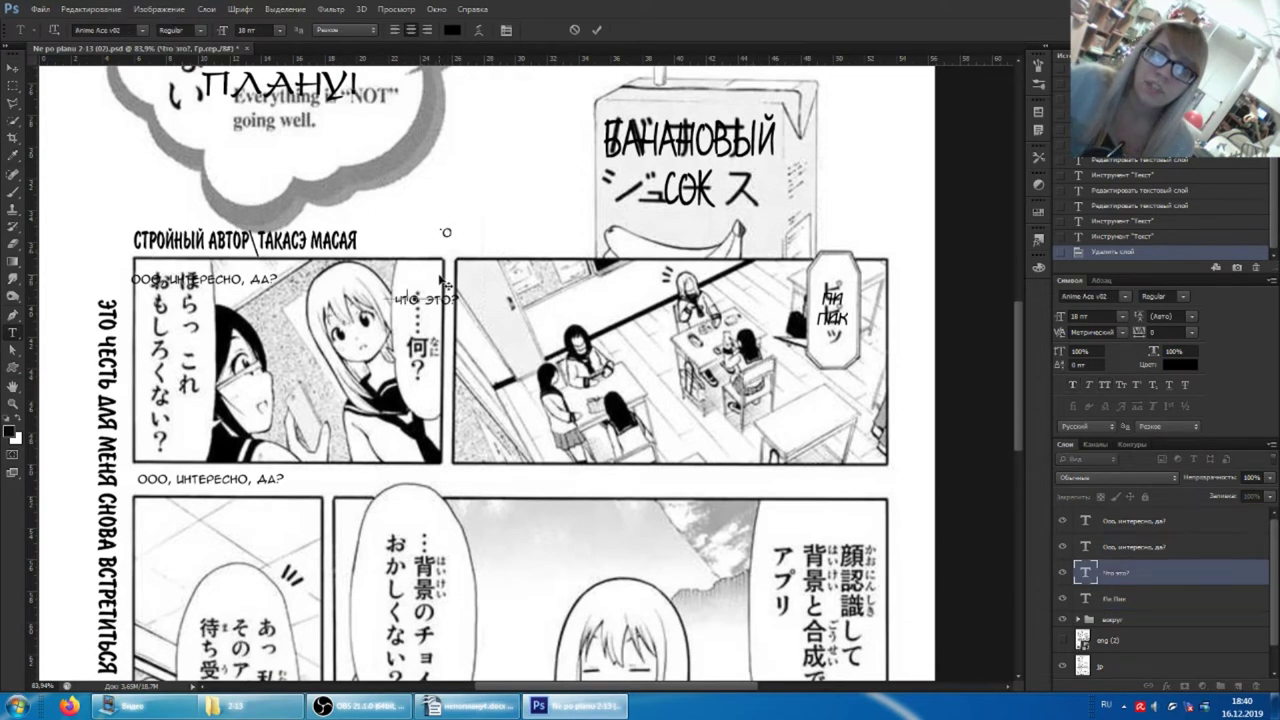
left_click(1127, 572)
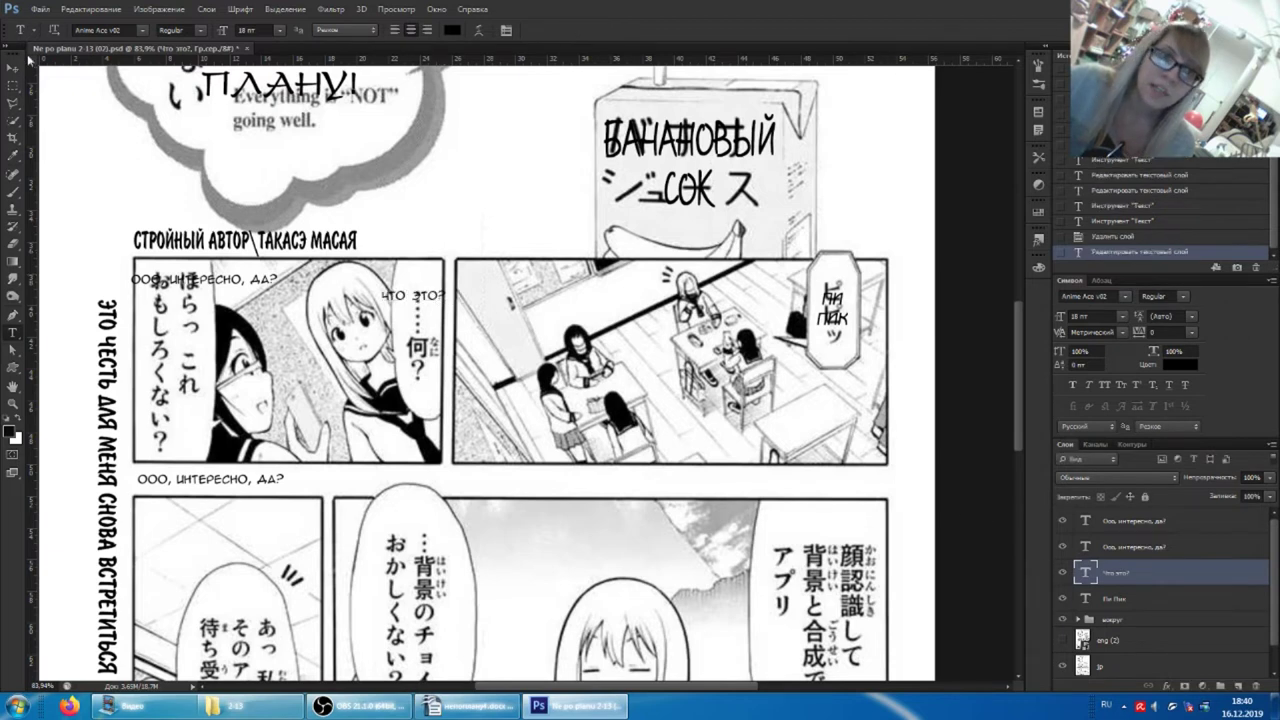
left_click(31, 33)
scroll(57, 128, "down", 3)
scroll(70, 130, "down", 3)
mouse_move(150, 180)
left_mouse_down()
mouse_move(151, 208)
mouse_move(156, 179)
left_mouse_up()
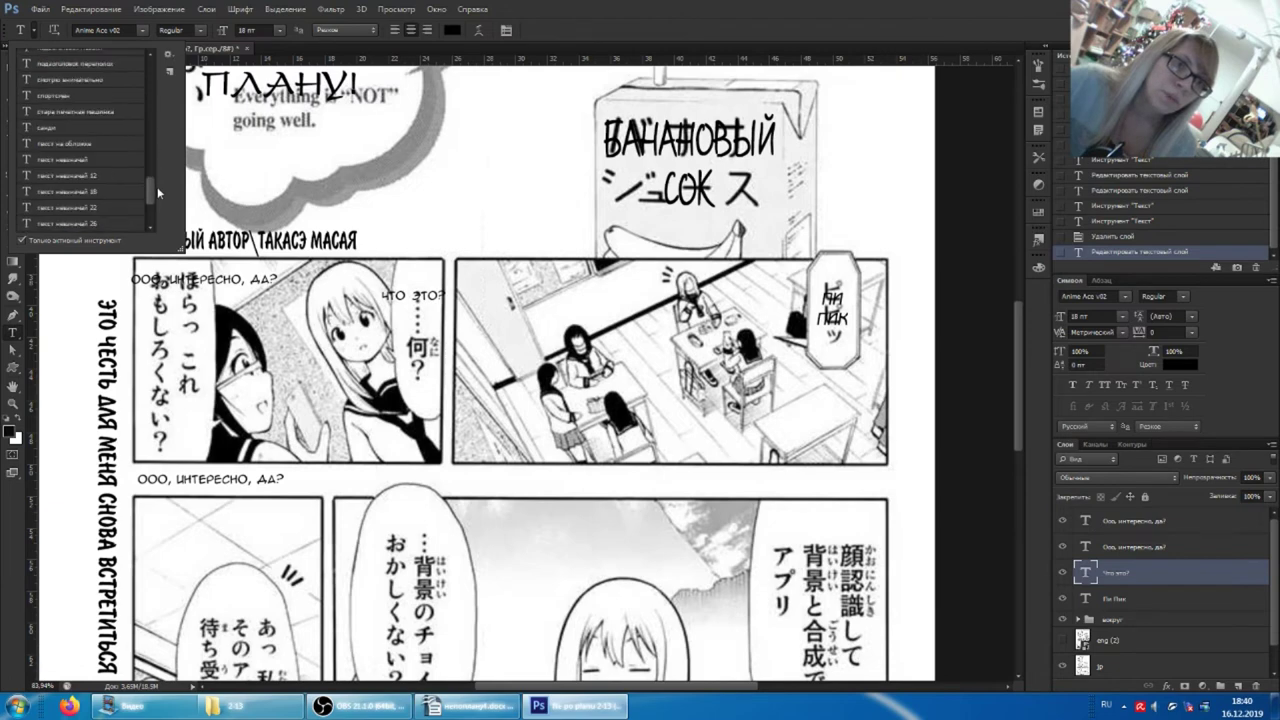
left_click(607, 20)
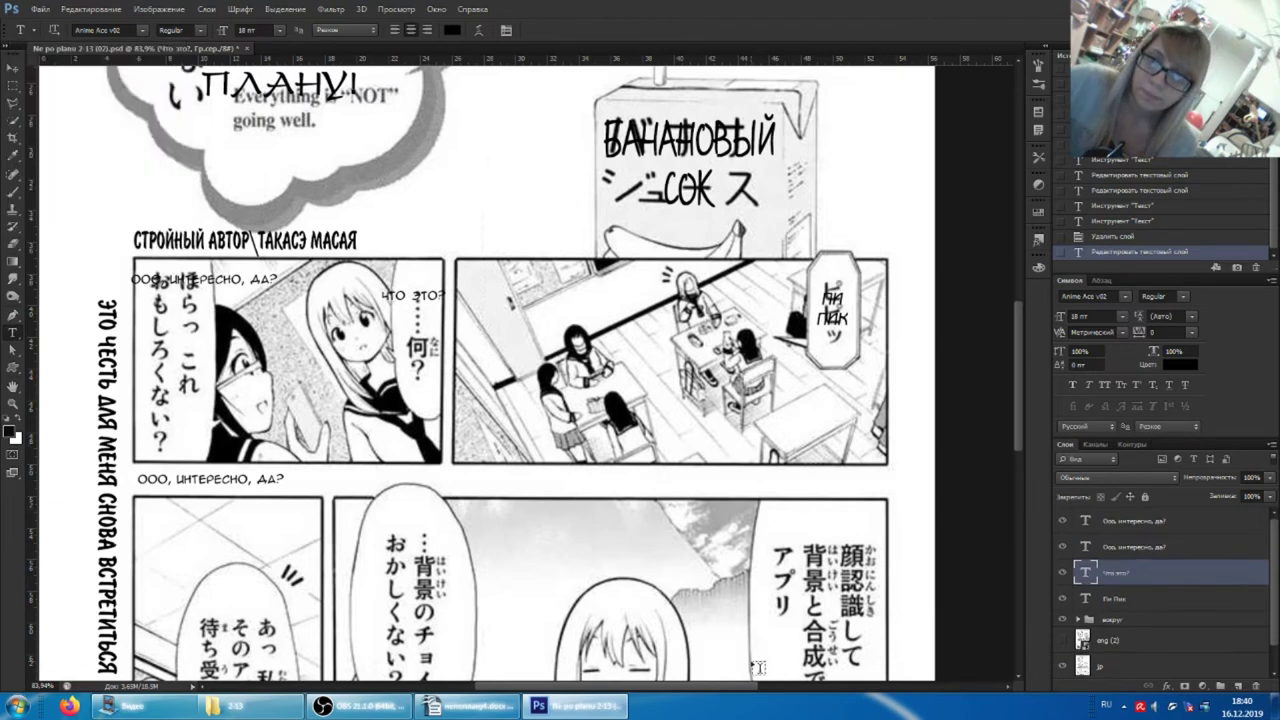
- Copy the face-recognition backgrounds line from the script and paste it across the lower panel's top
left_click(470, 706)
left_click_drag(286, 291, 816, 288)
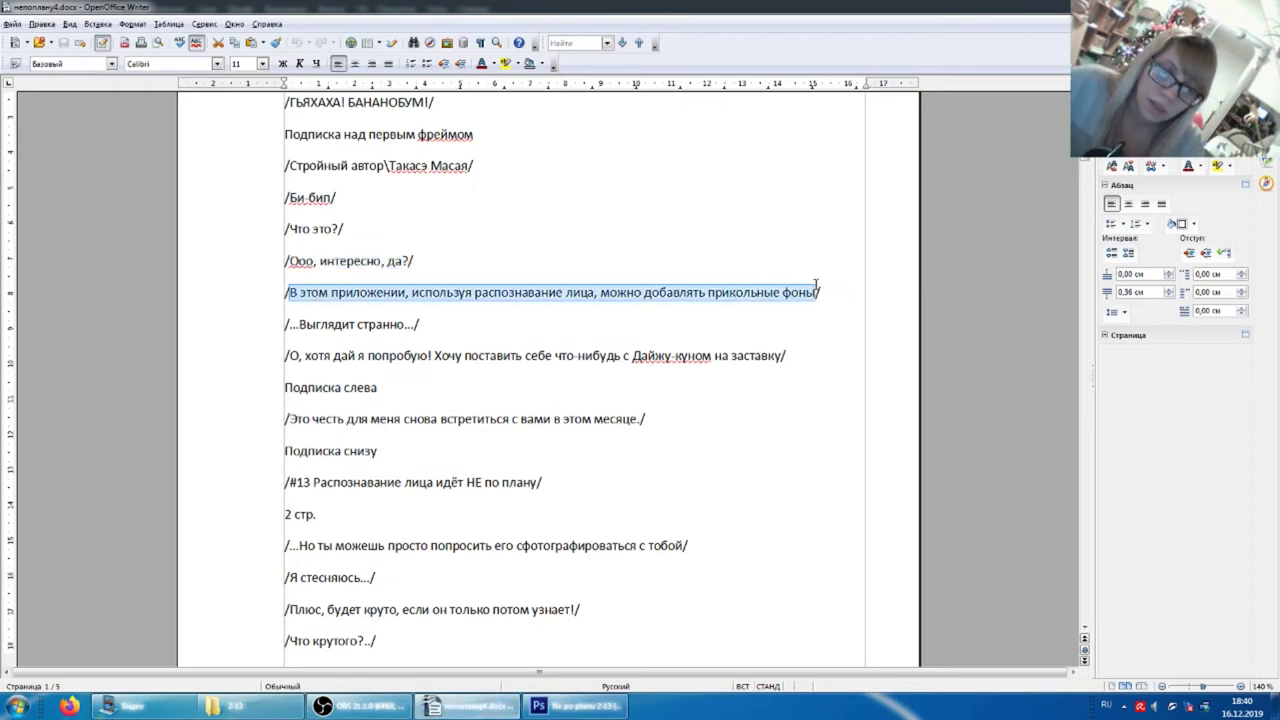
left_click(575, 706)
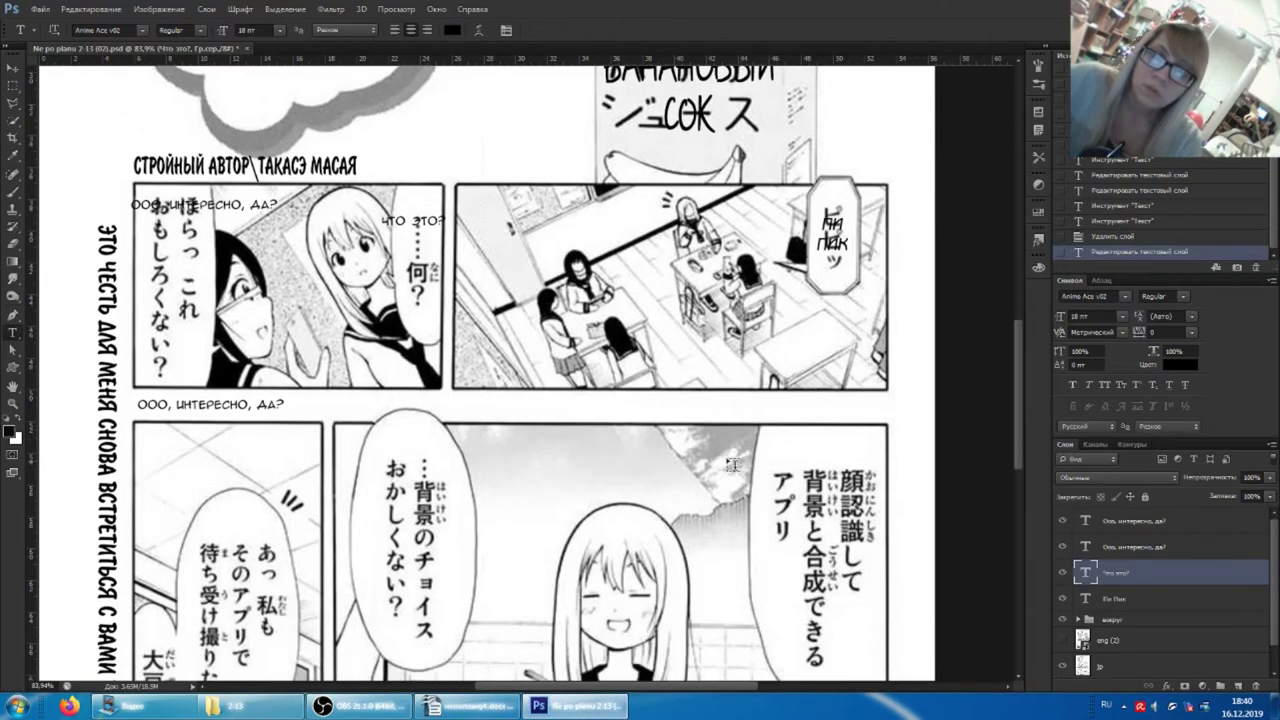
left_click(795, 447)
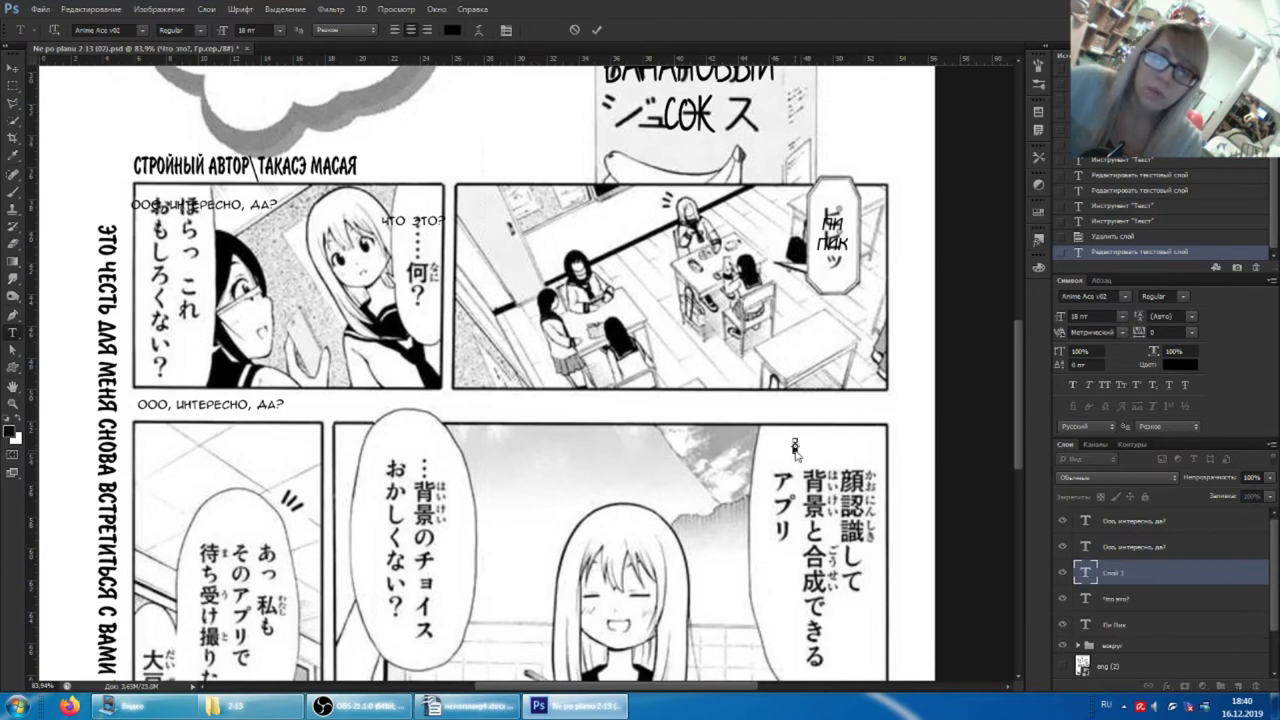
key("ctrl+v")
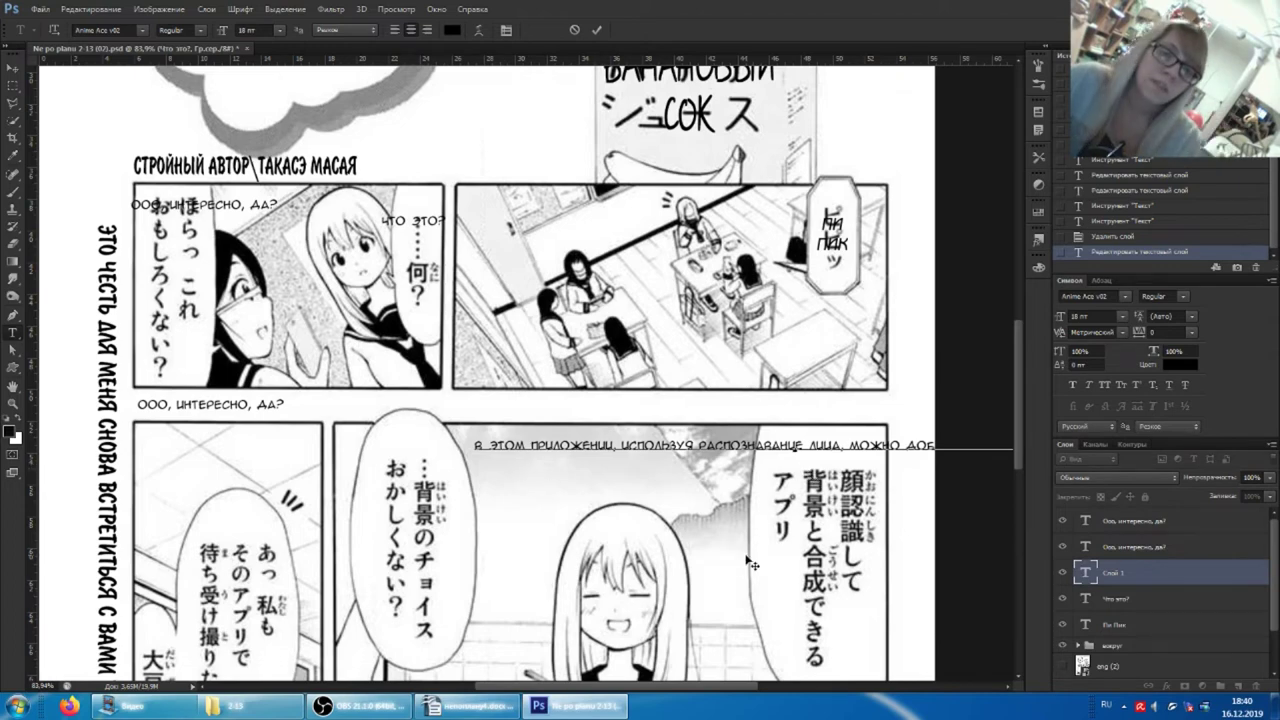
key("ctrl+Return")
- Fit the whole page on screen with Ctrl+0 and scroll to review it
key("ctrl+0")
scroll(903, 487, "right", 3)
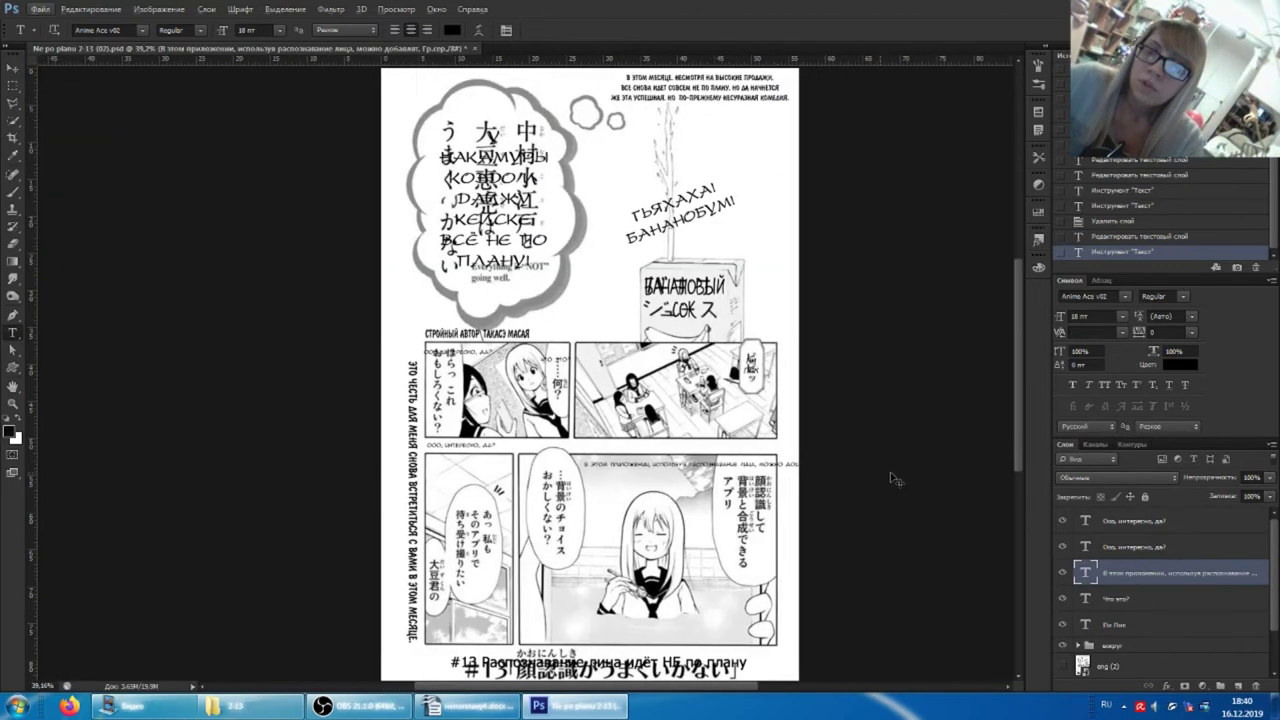
scroll(886, 480, "right", 2)
scroll(886, 463, "down", 1)
scroll(838, 455, "up", 2)
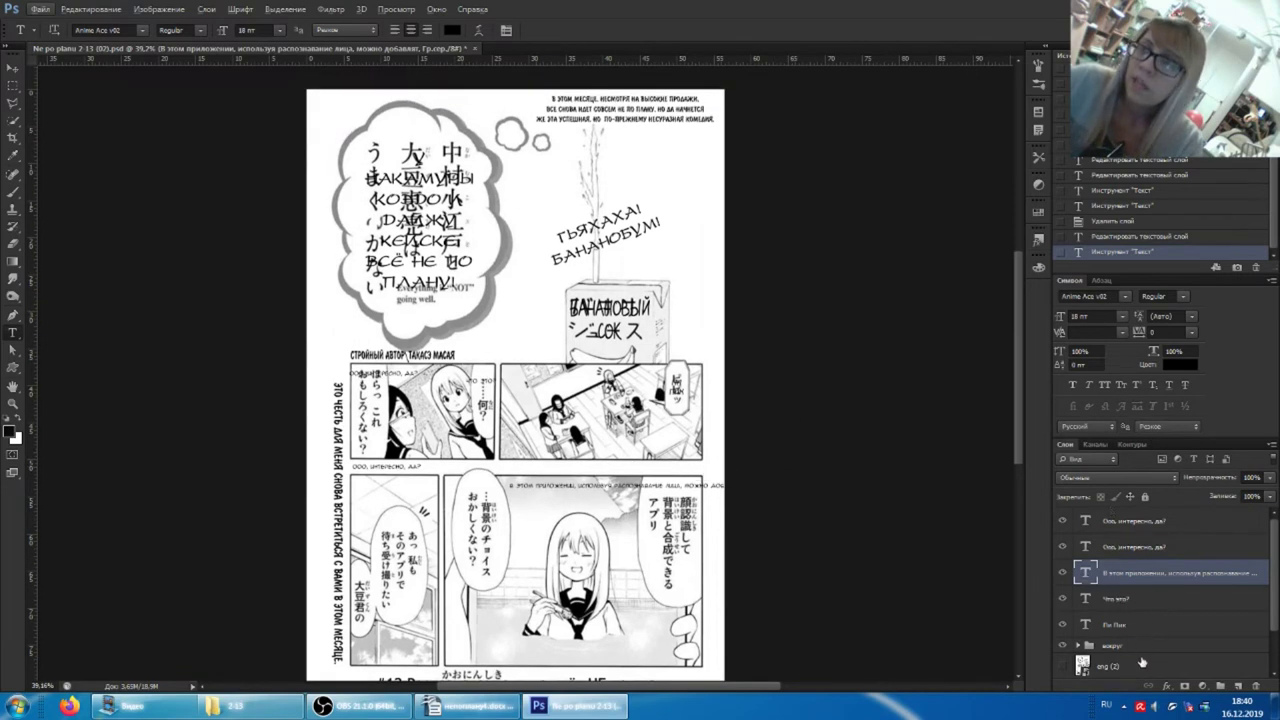
- Cancel the Text Box Size dialog, switch to the Move tool and deselect the text layer
left_click(855, 381, "alt")
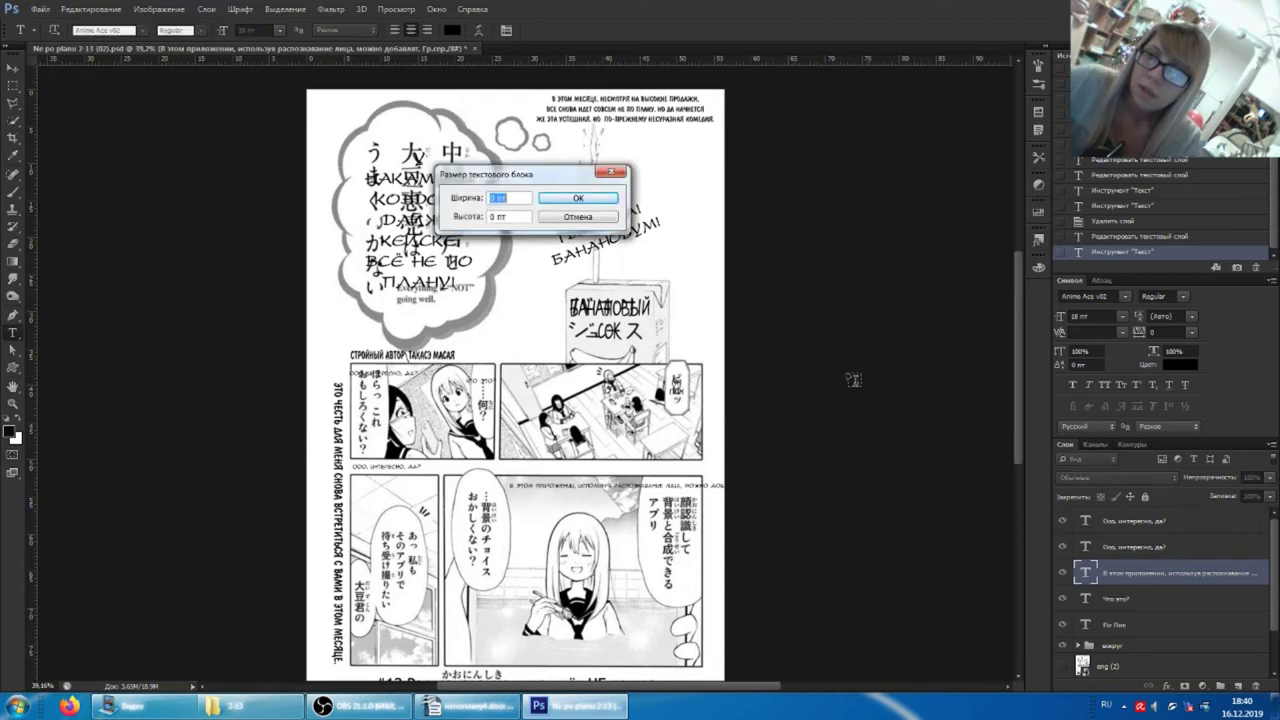
left_click(568, 222)
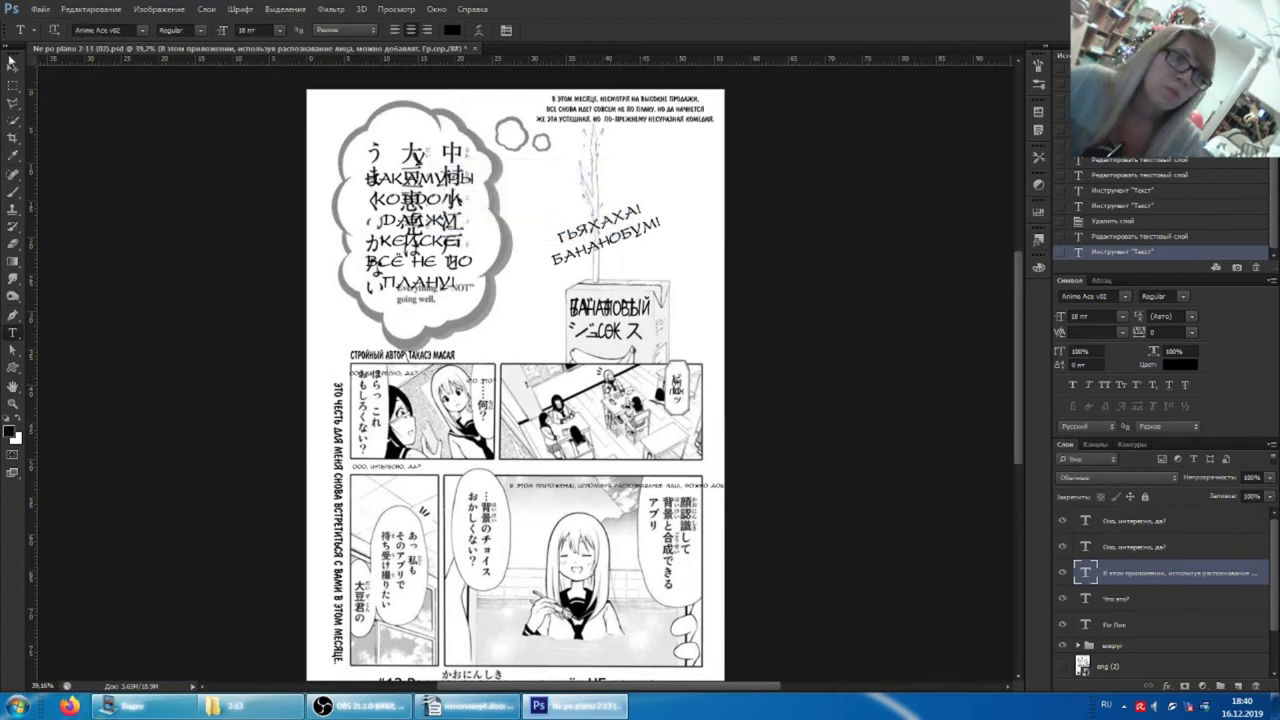
left_click(11, 70)
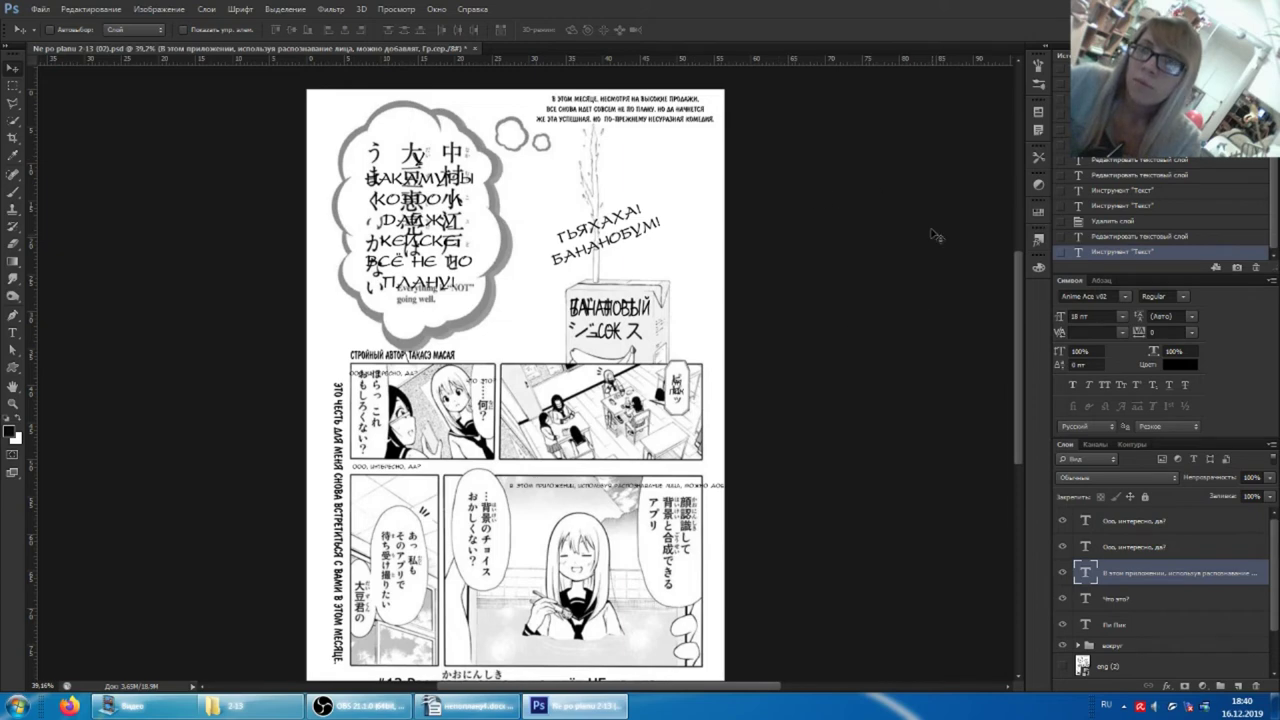
left_click(836, 246)
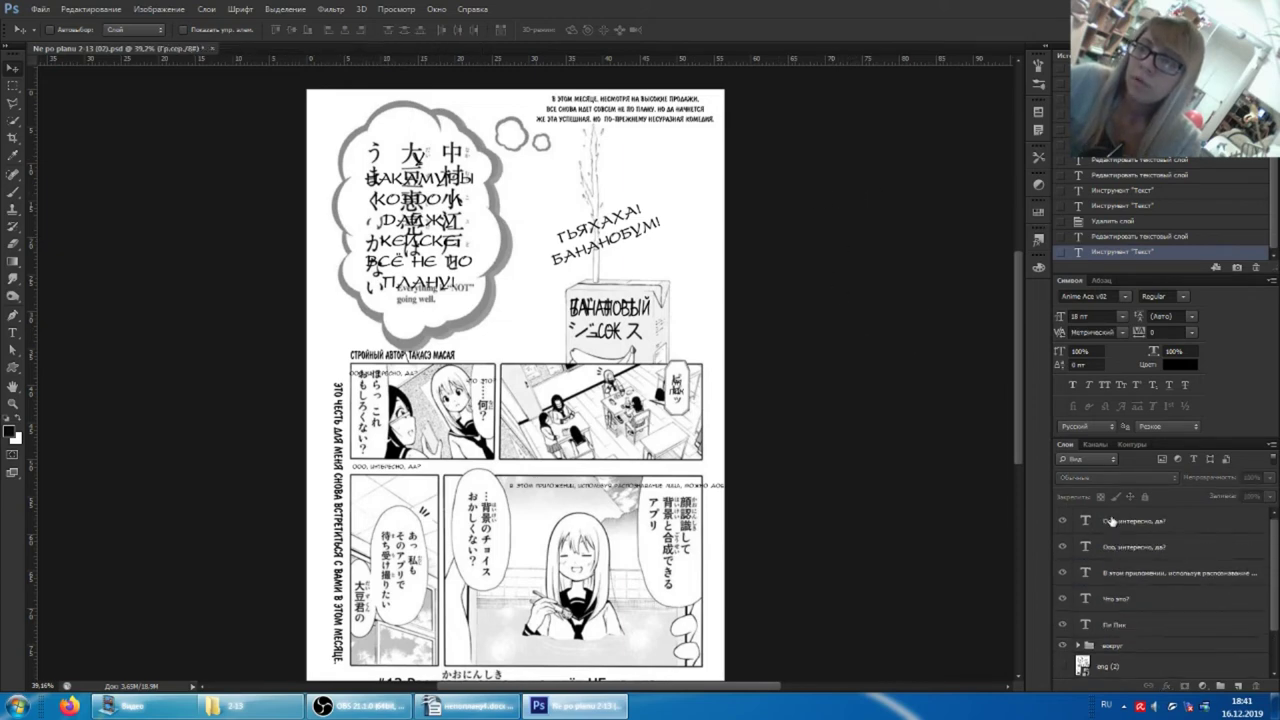
scroll(1112, 540, "down", 2)
scroll(1124, 655, "up", 2)
scroll(1119, 636, "down", 2)
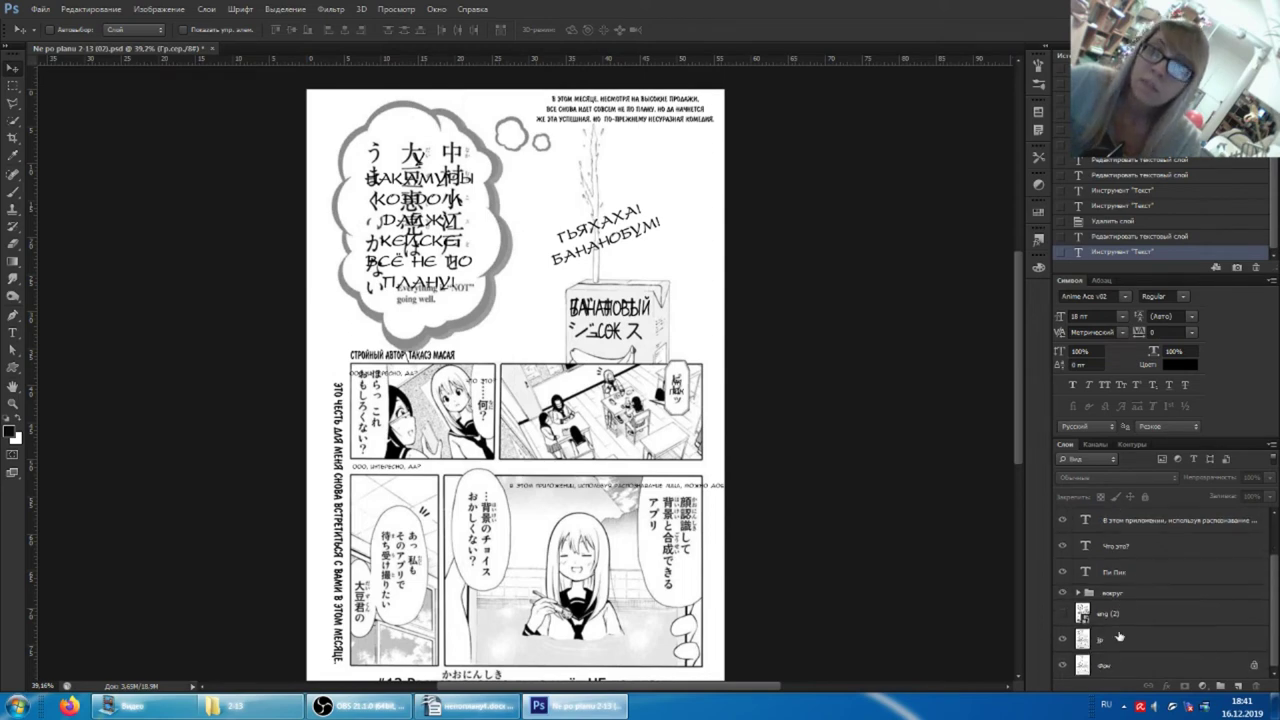
- Set the Character panel to aZZ AB Tribute Cyr at 72 pt
left_click(1125, 298)
scroll(1141, 510, "down", 5)
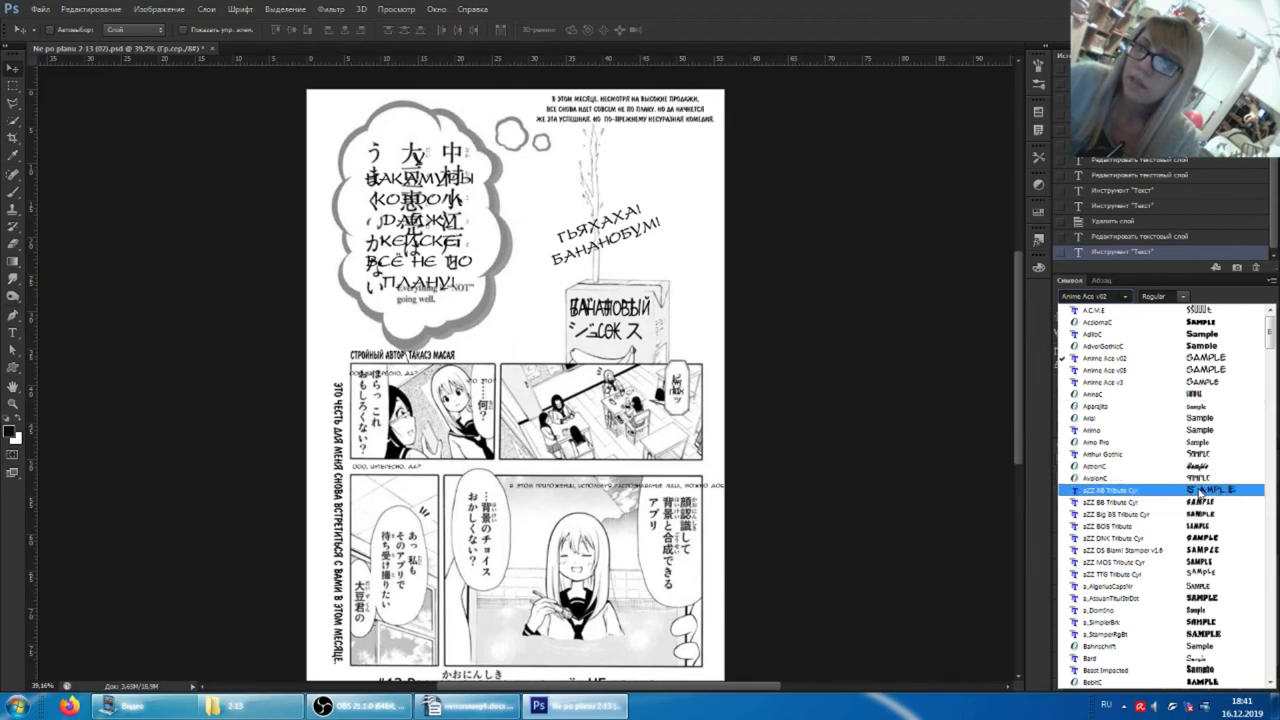
left_click(1200, 490)
left_click(1123, 316)
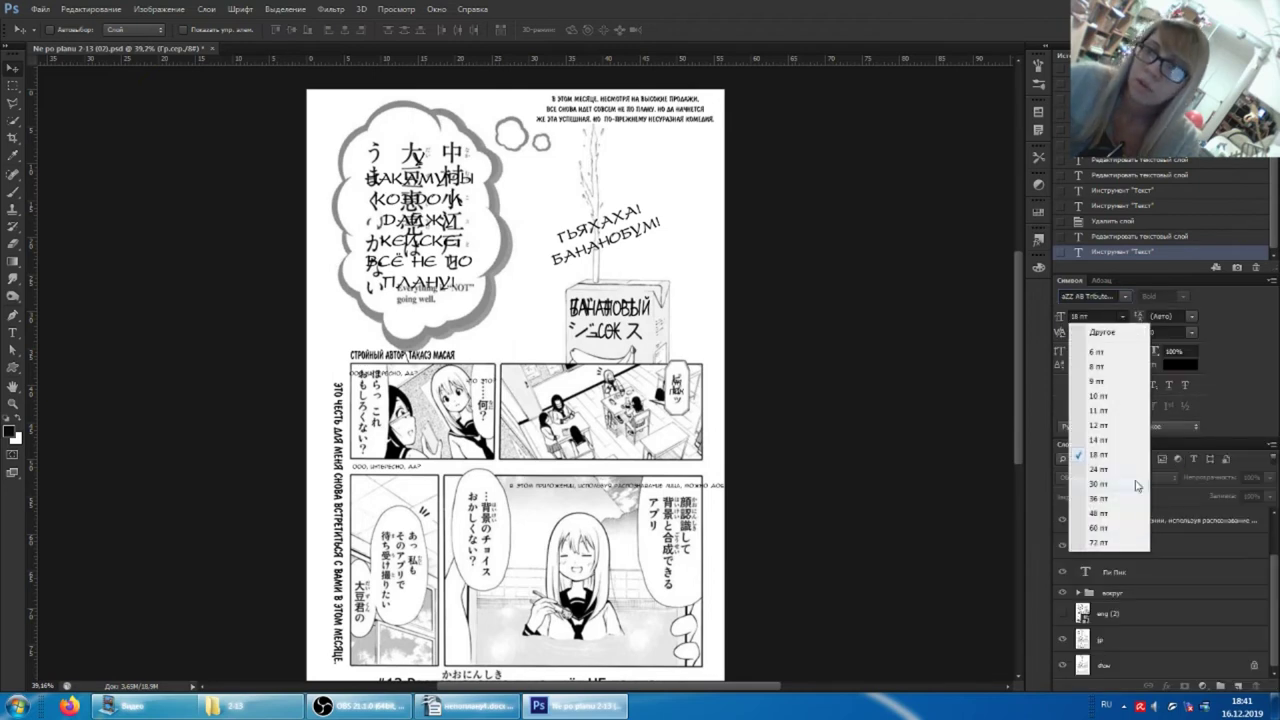
left_click(1115, 545)
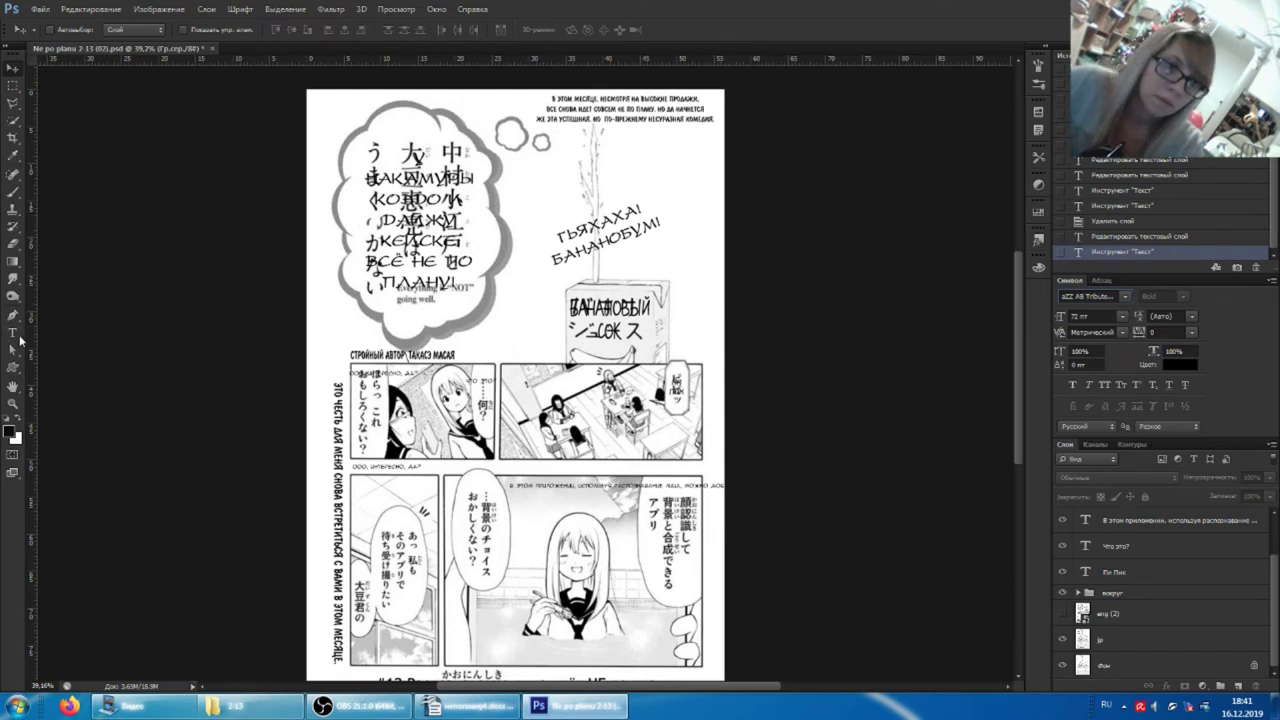
left_click(13, 332)
left_click(502, 328)
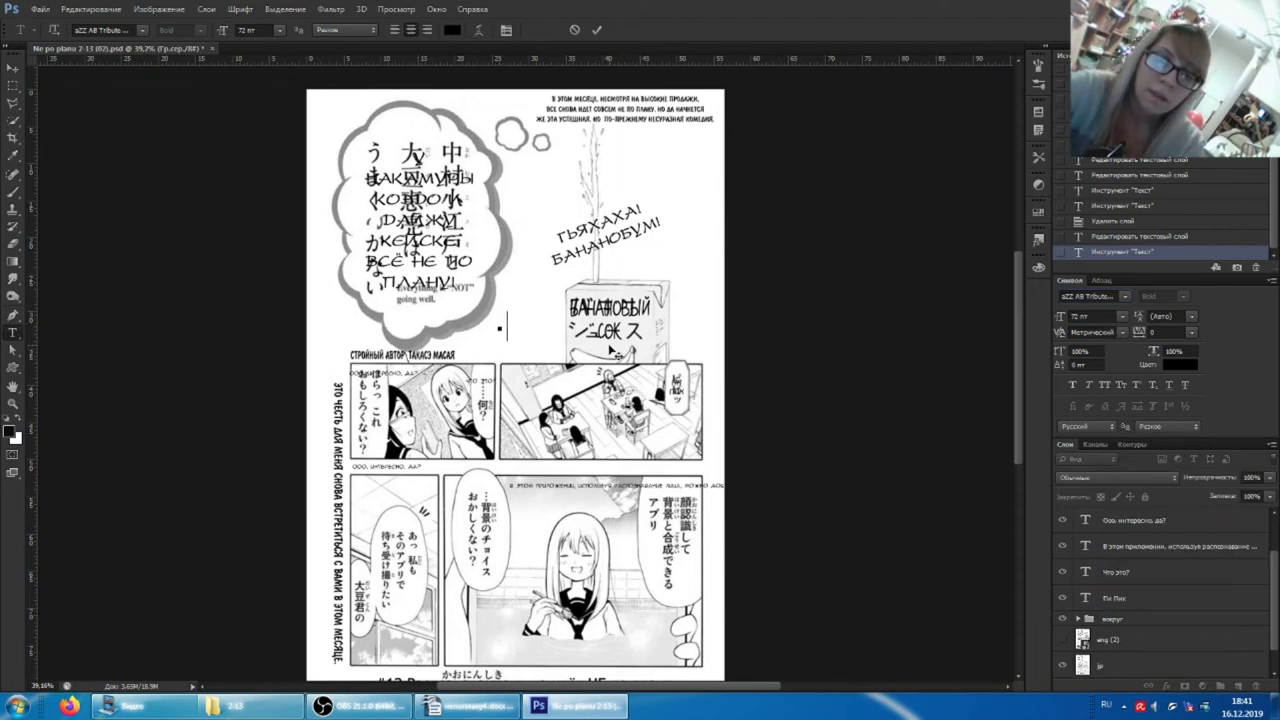
type("РАОПТМИА")
type("ЛЬМ")
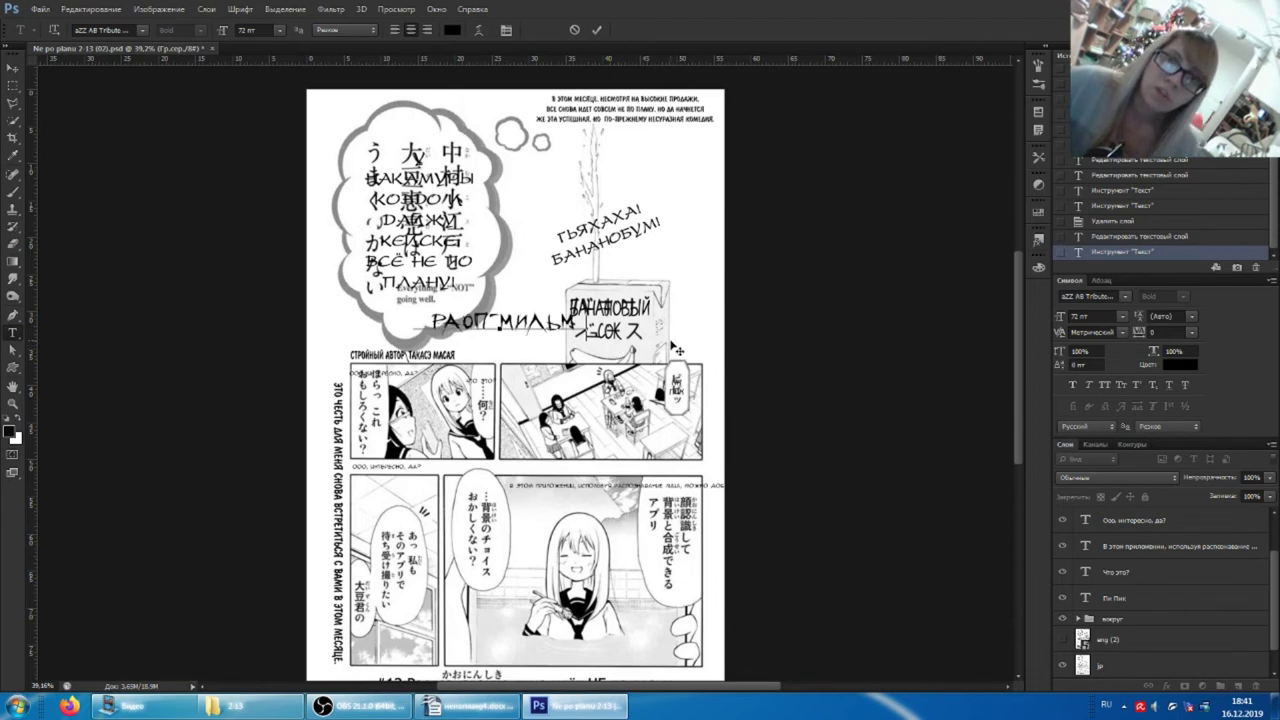
type("А")
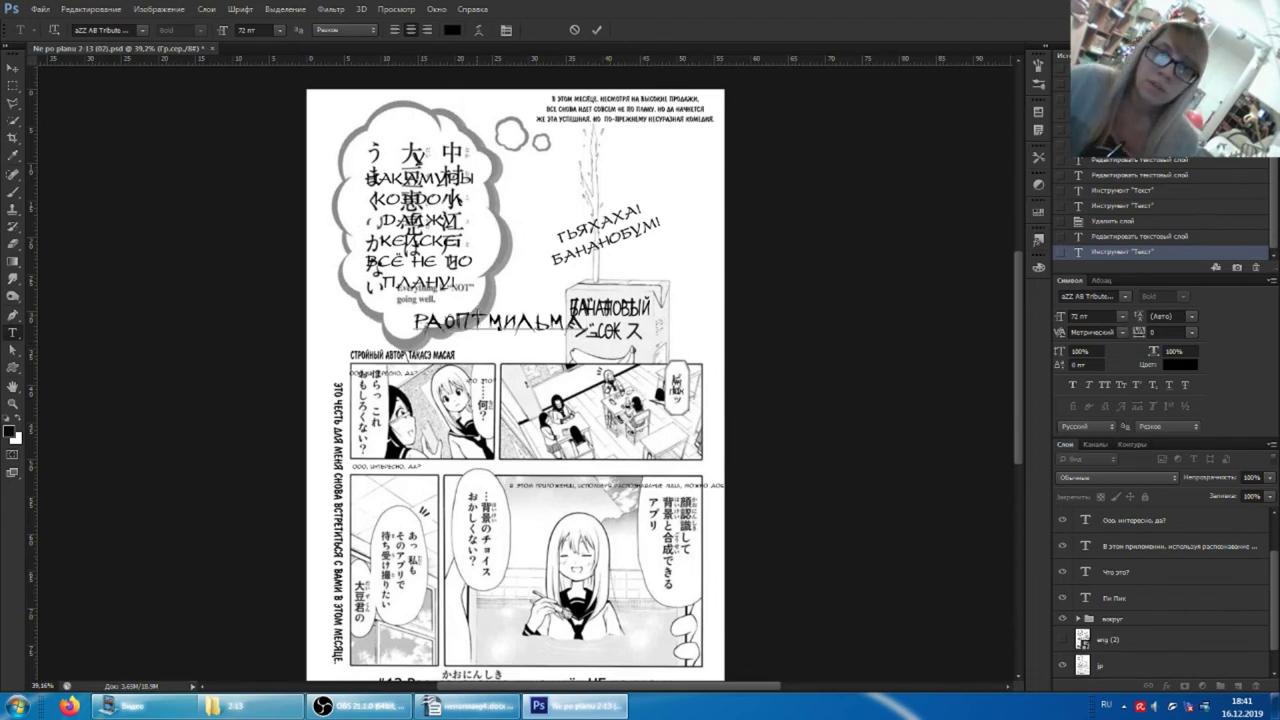
mouse_move(531, 331)
left_mouse_down()
mouse_move(555, 316)
mouse_move(546, 346)
left_mouse_up()
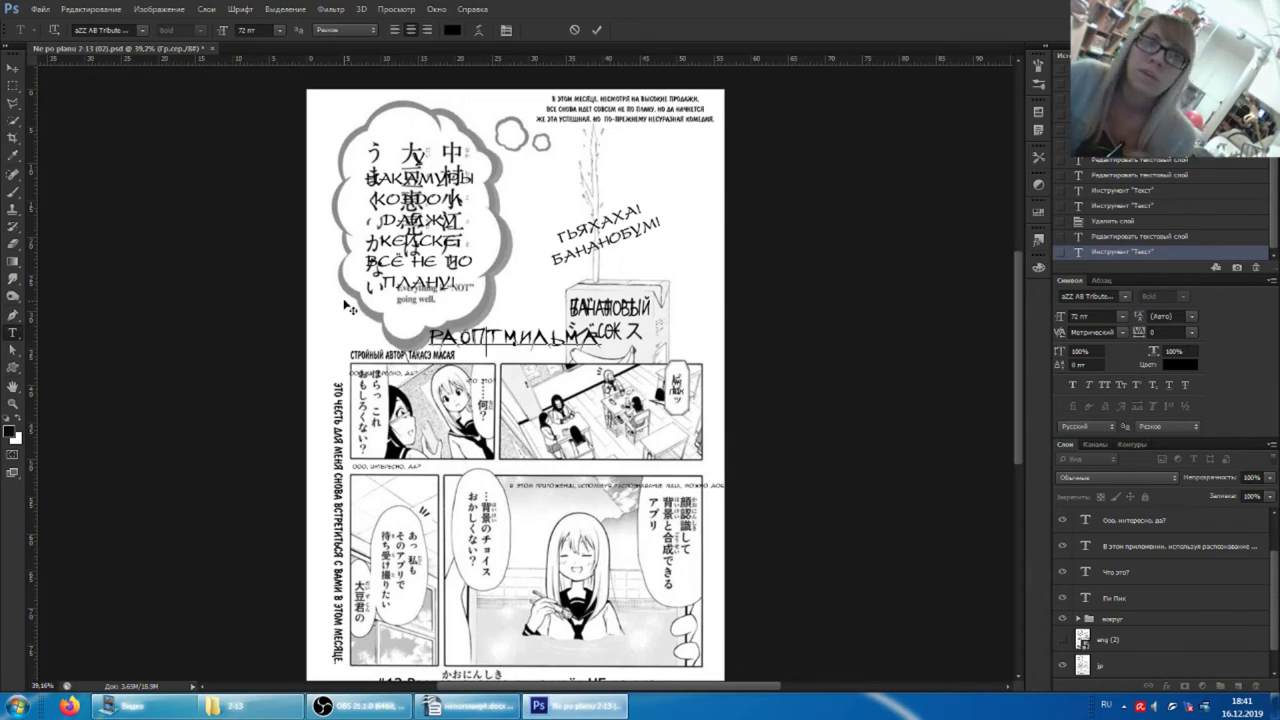
left_click(13, 68)
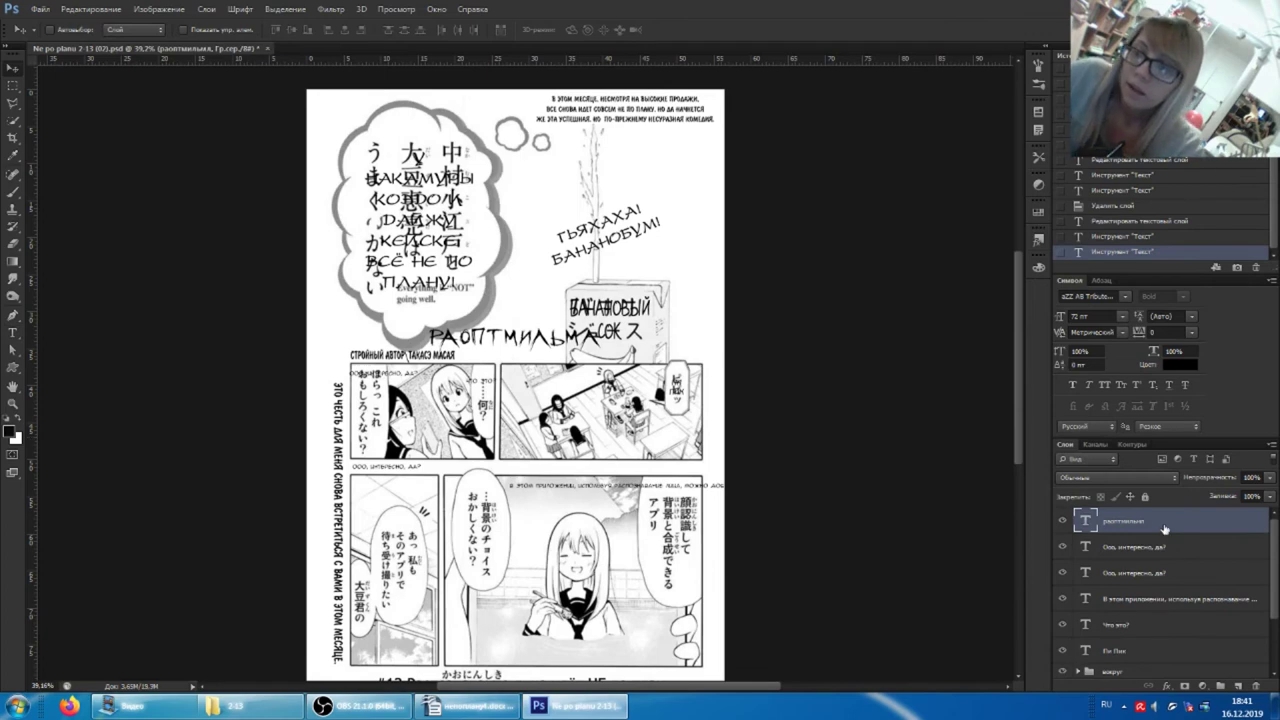
key("Delete")
scroll(628, 385, "down", 2)
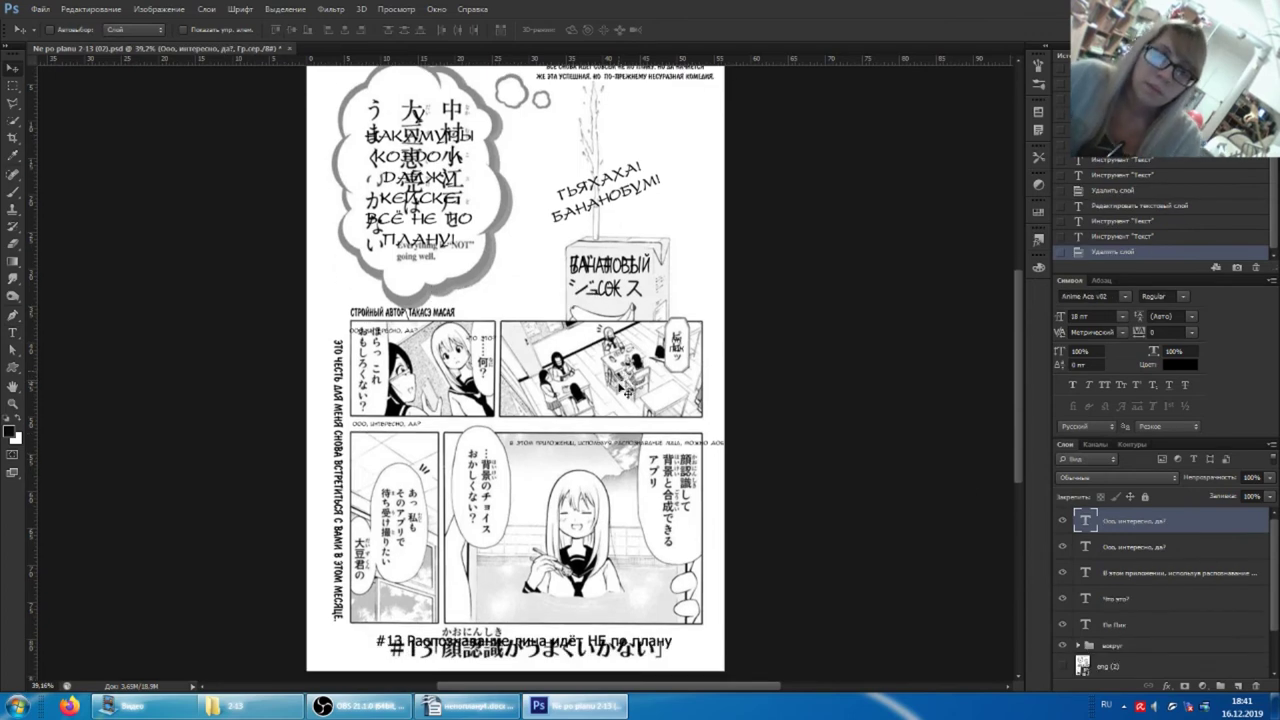
- Delete the second 'Ооо, интересно, да?' text layer and select the face-recognition app line layer
scroll(628, 393, "up", 3)
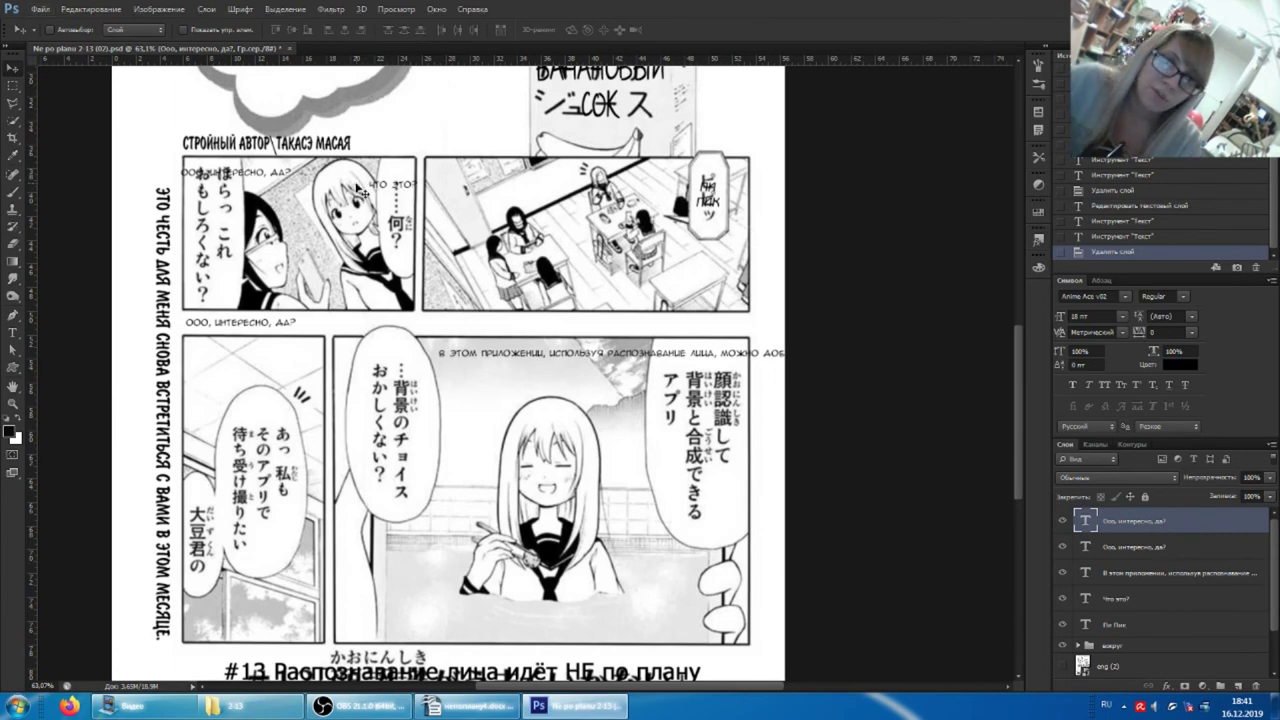
left_click(1132, 548)
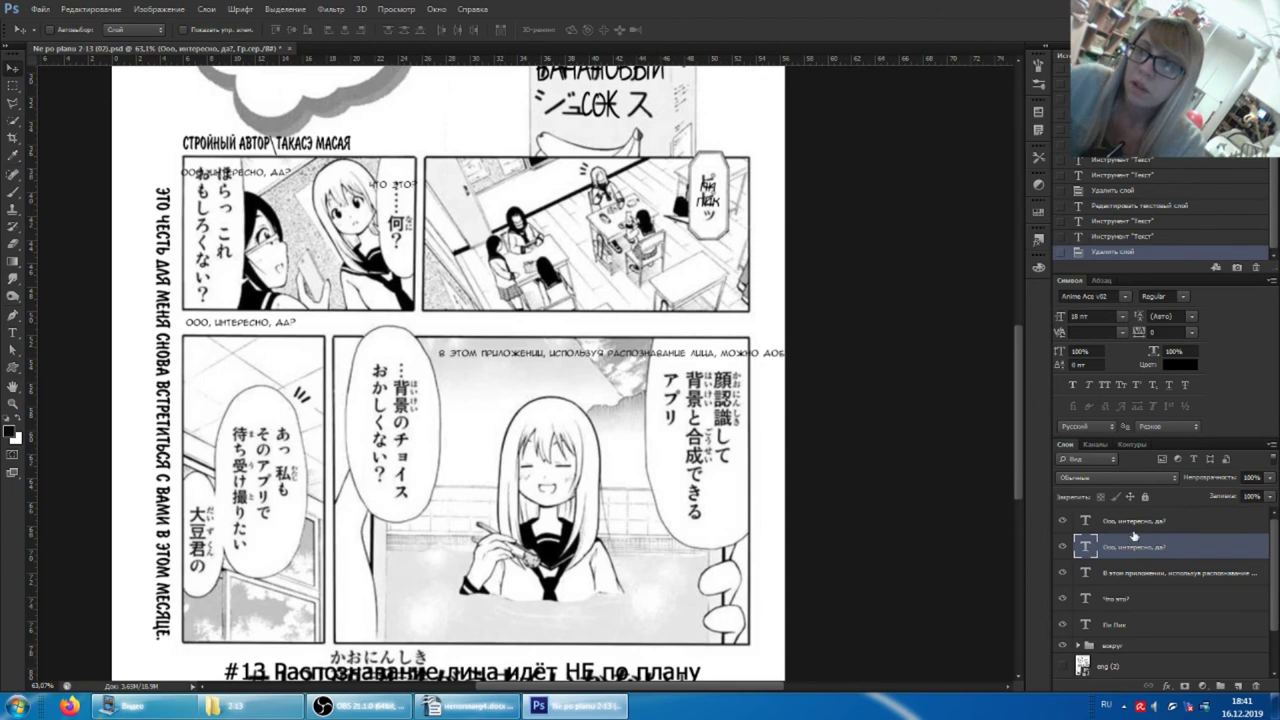
key("Delete")
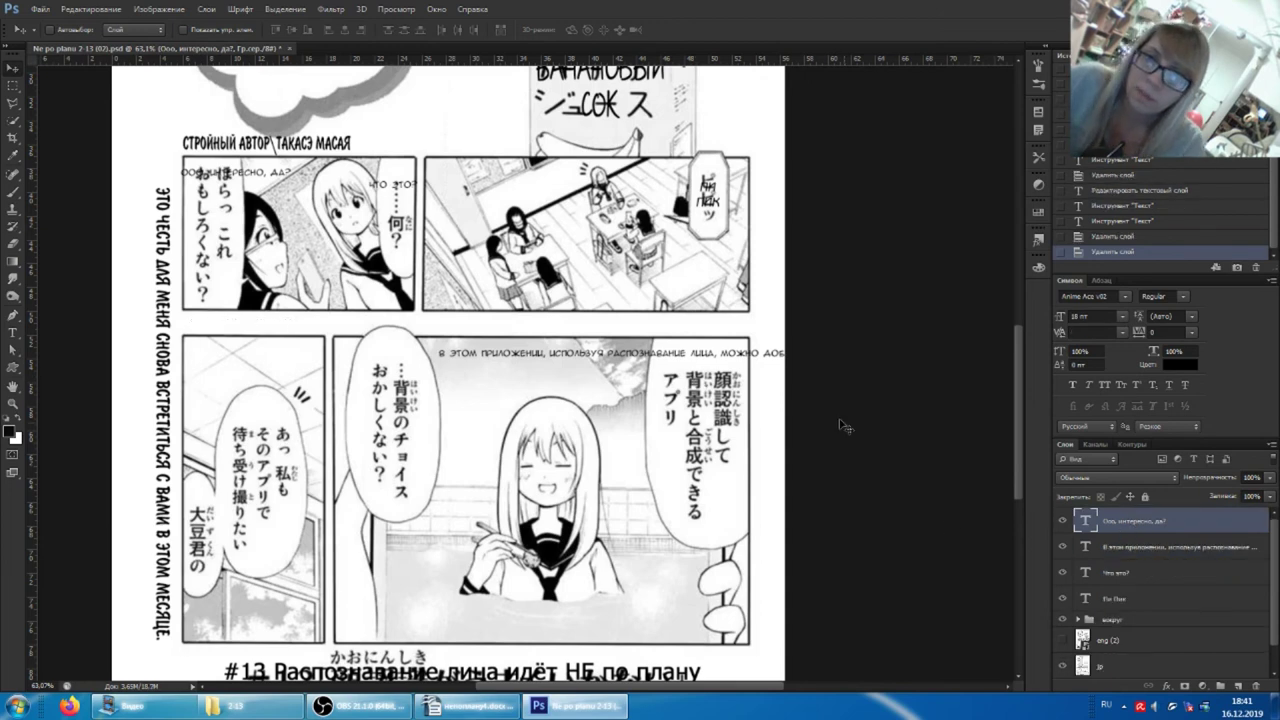
left_click(1130, 573)
left_click(1140, 547)
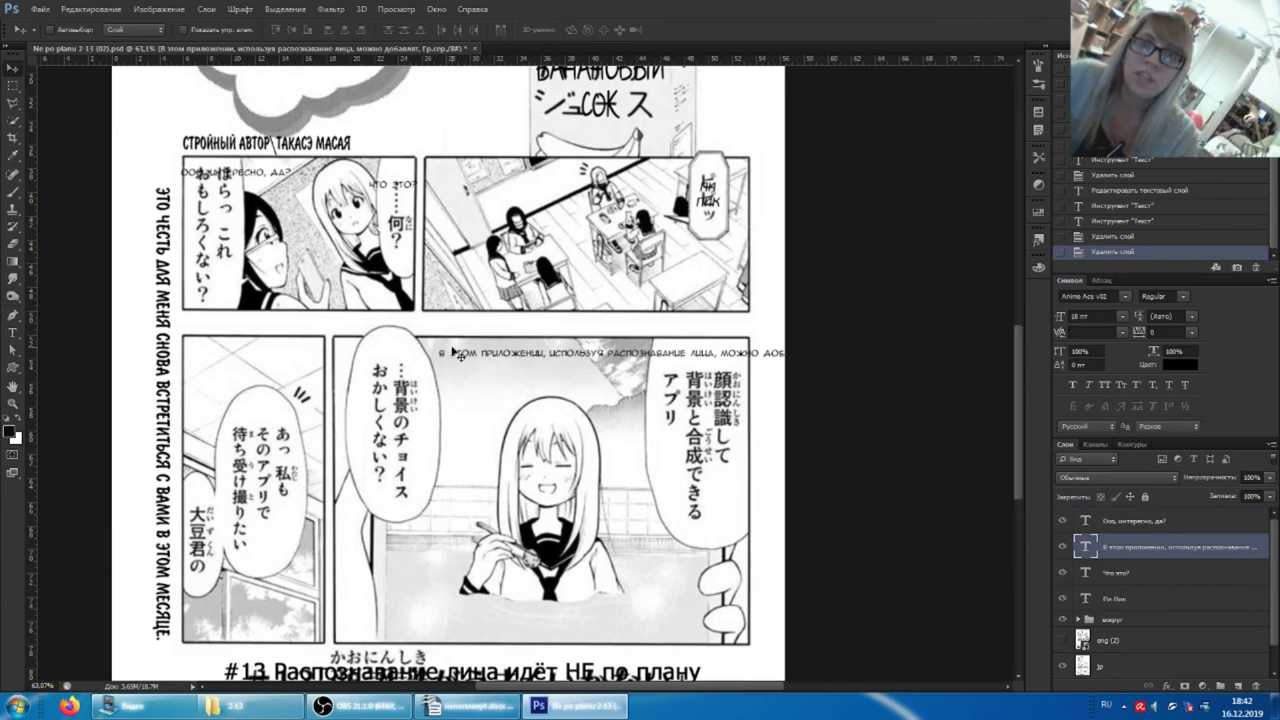
left_click(468, 706)
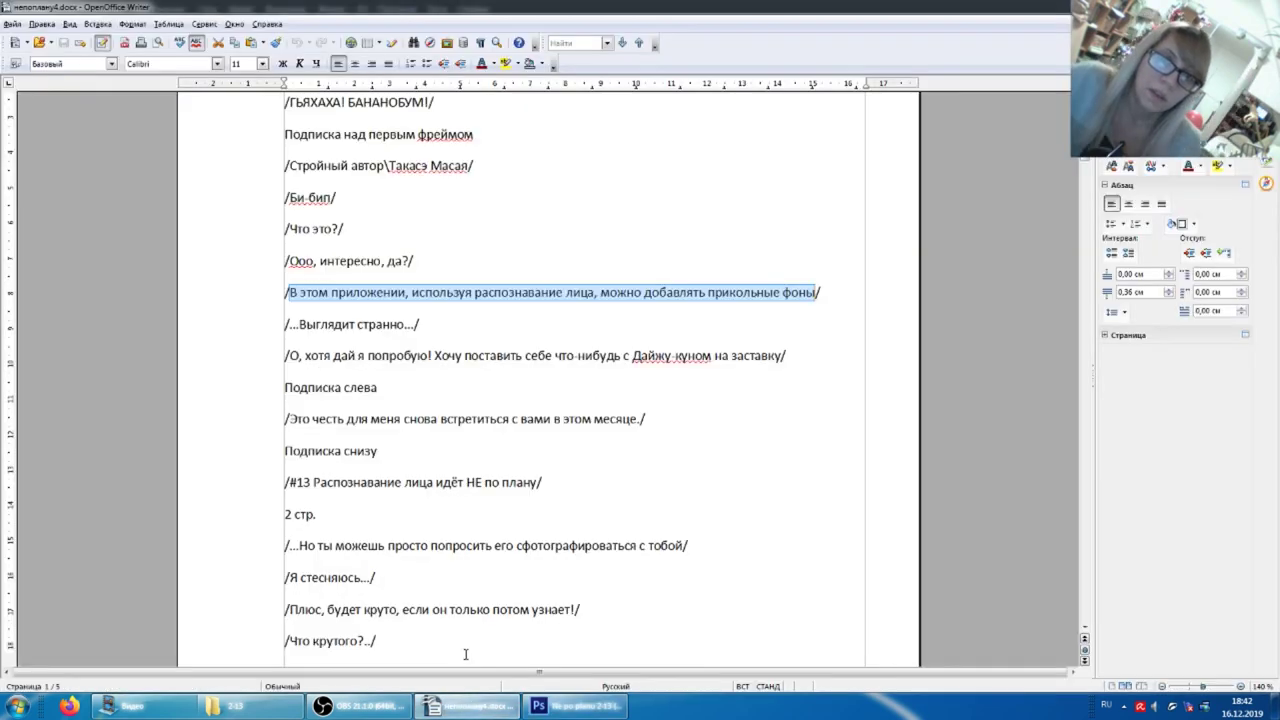
- Paste the script line '…Выглядит странно…' as a text layer in the lower middle panel
left_click_drag(289, 324, 414, 324)
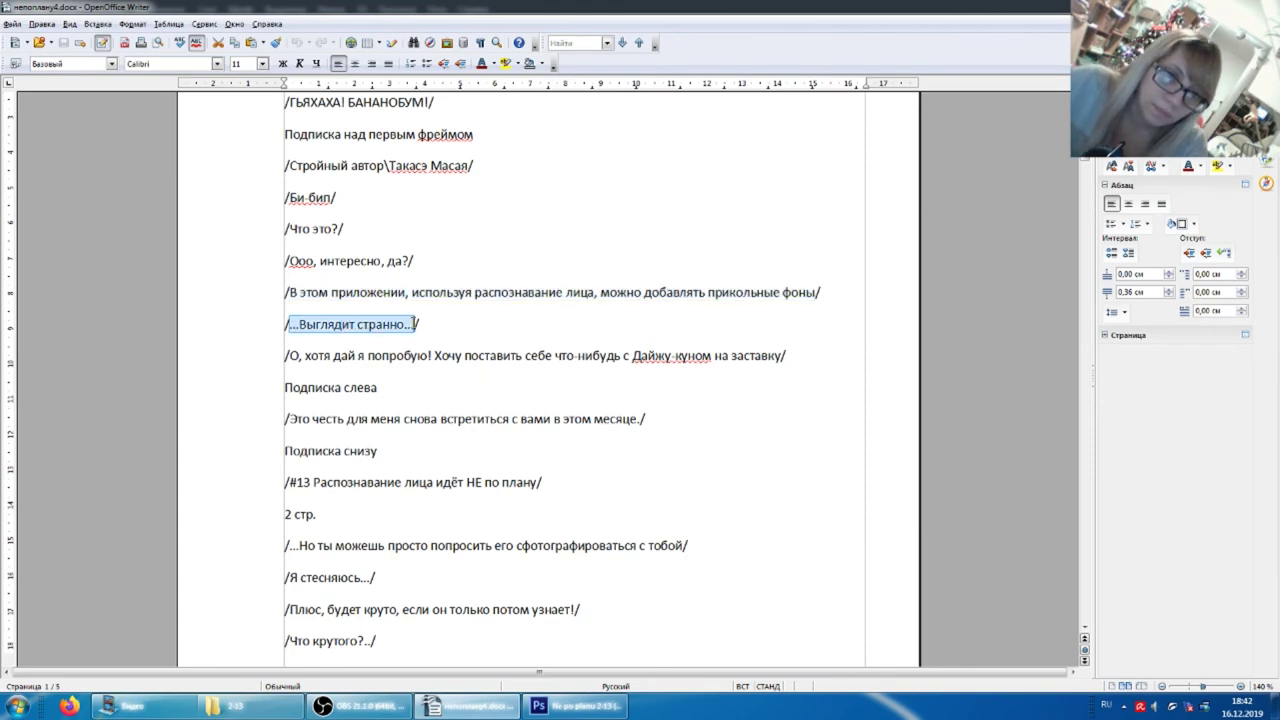
left_click(580, 706)
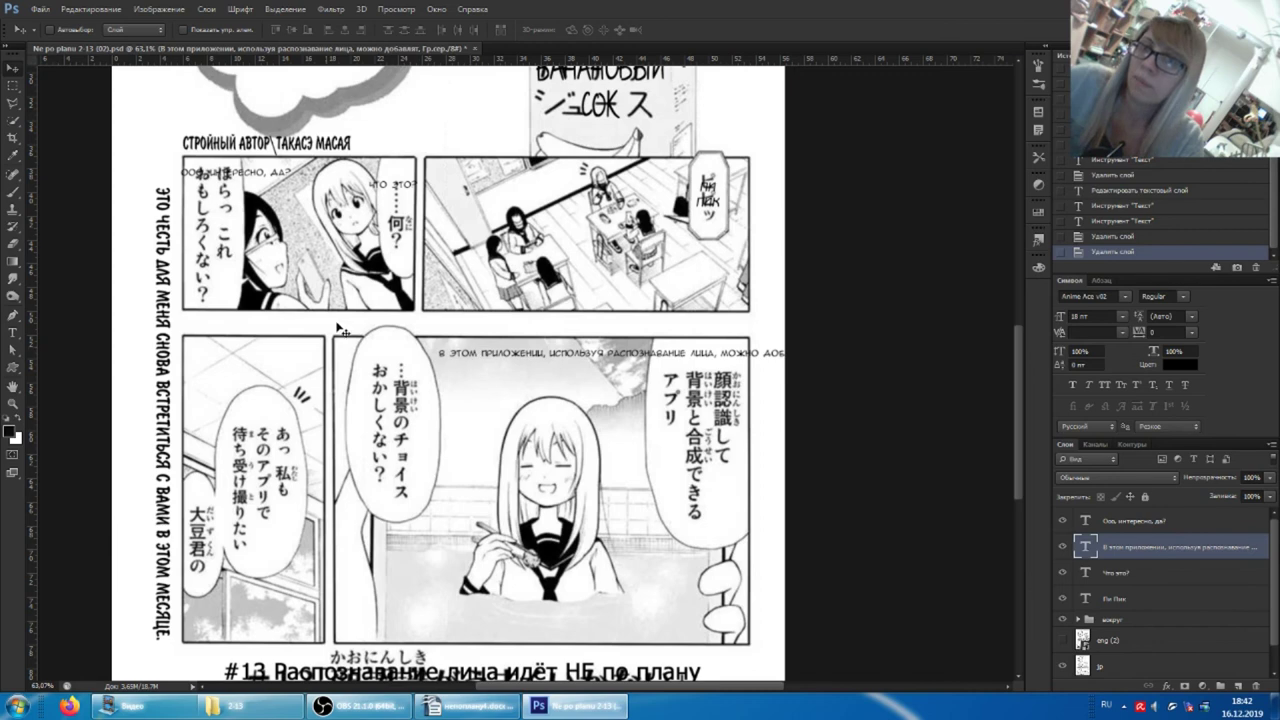
left_click(12, 332)
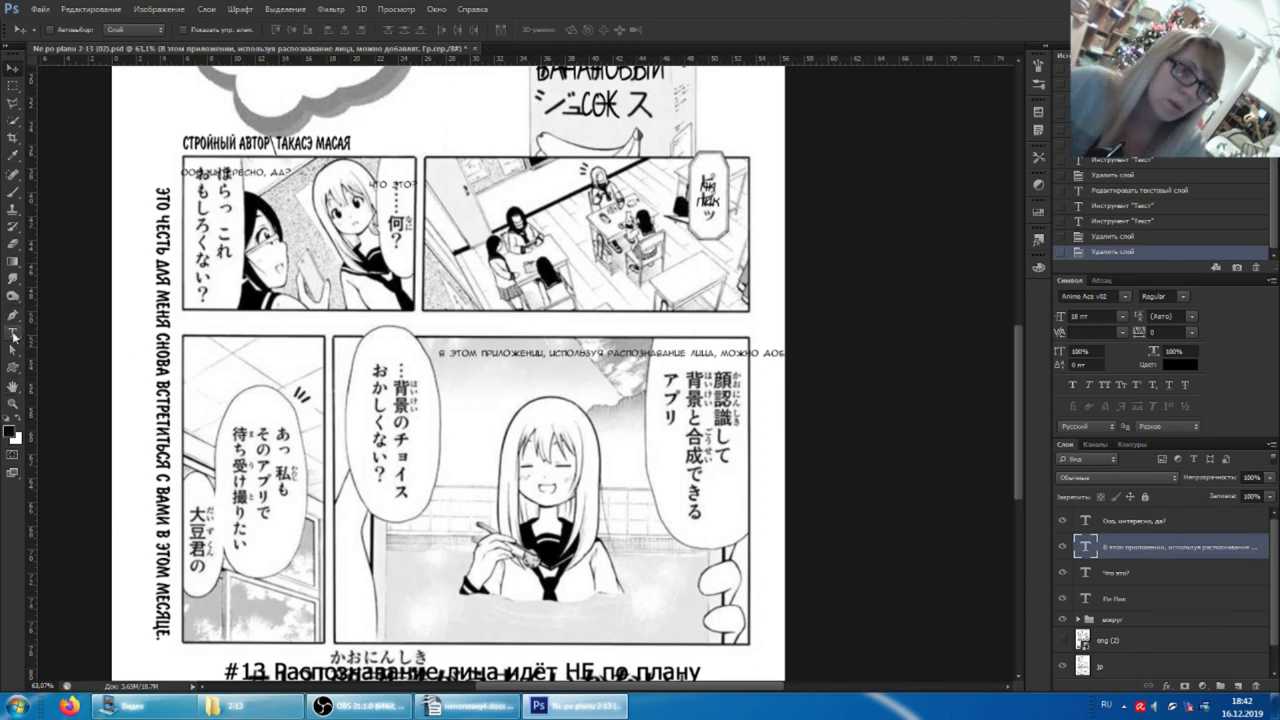
left_click(383, 448)
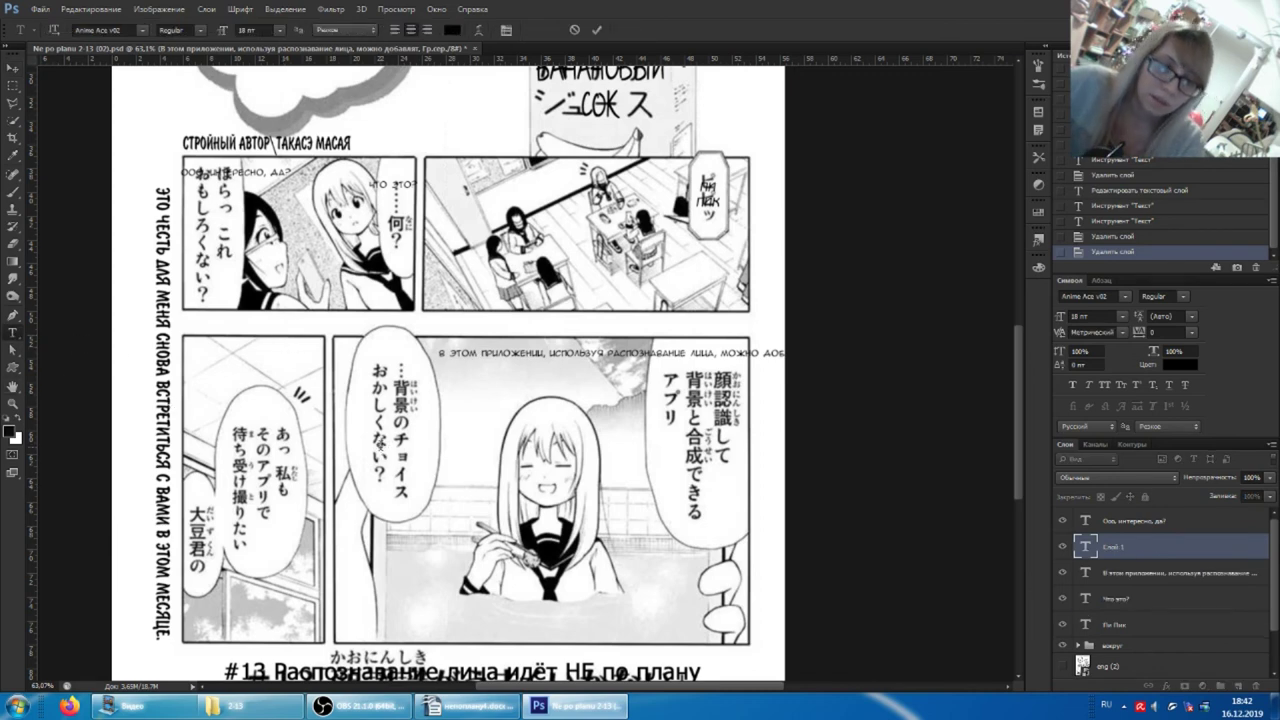
key("ctrl+v")
left_click_drag(420, 430, 442, 414)
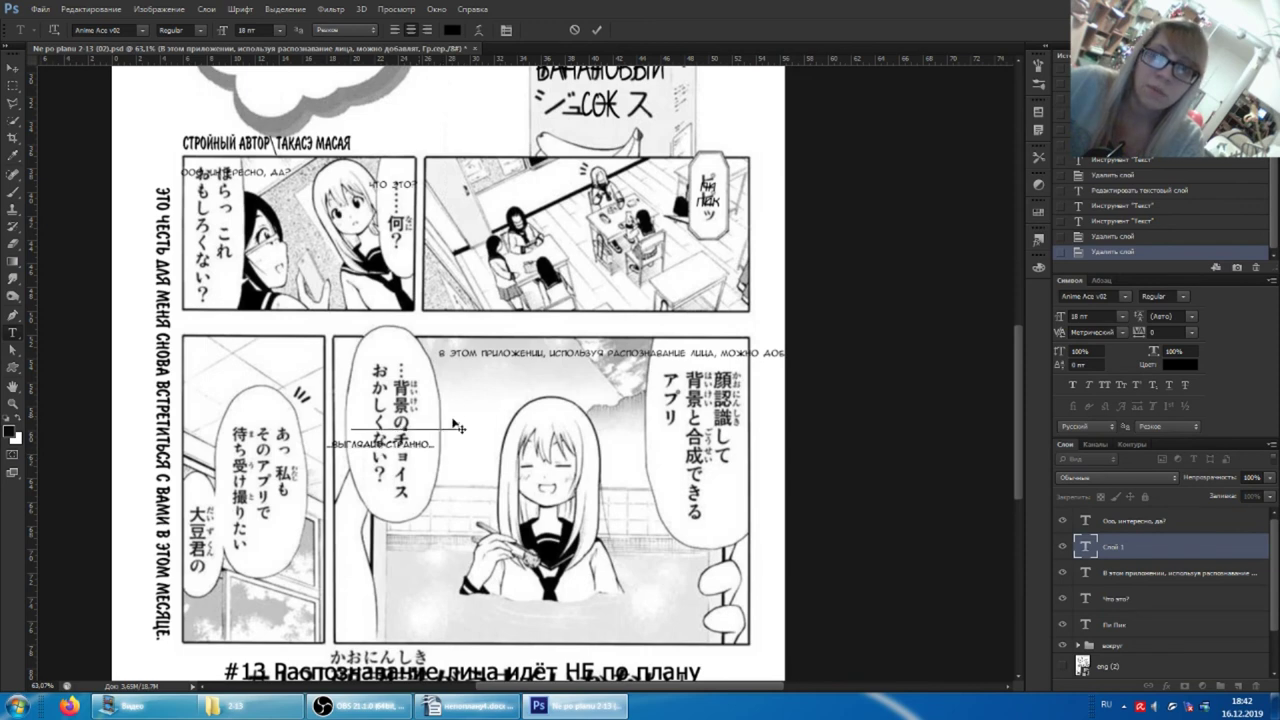
- Paste the Дайжу-кун wallpaper line as a text layer in the lower left panel
left_click(470, 706)
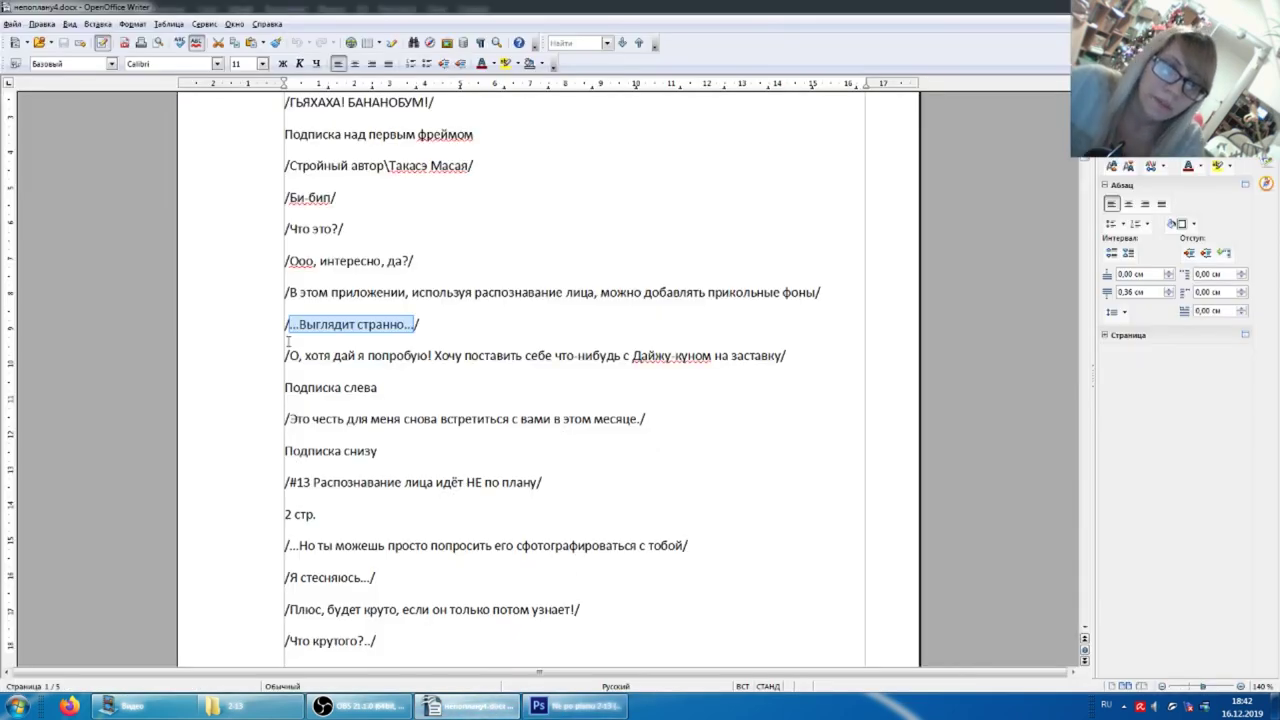
mouse_move(288, 352)
left_mouse_down()
mouse_move(742, 352)
mouse_move(781, 338)
left_mouse_up()
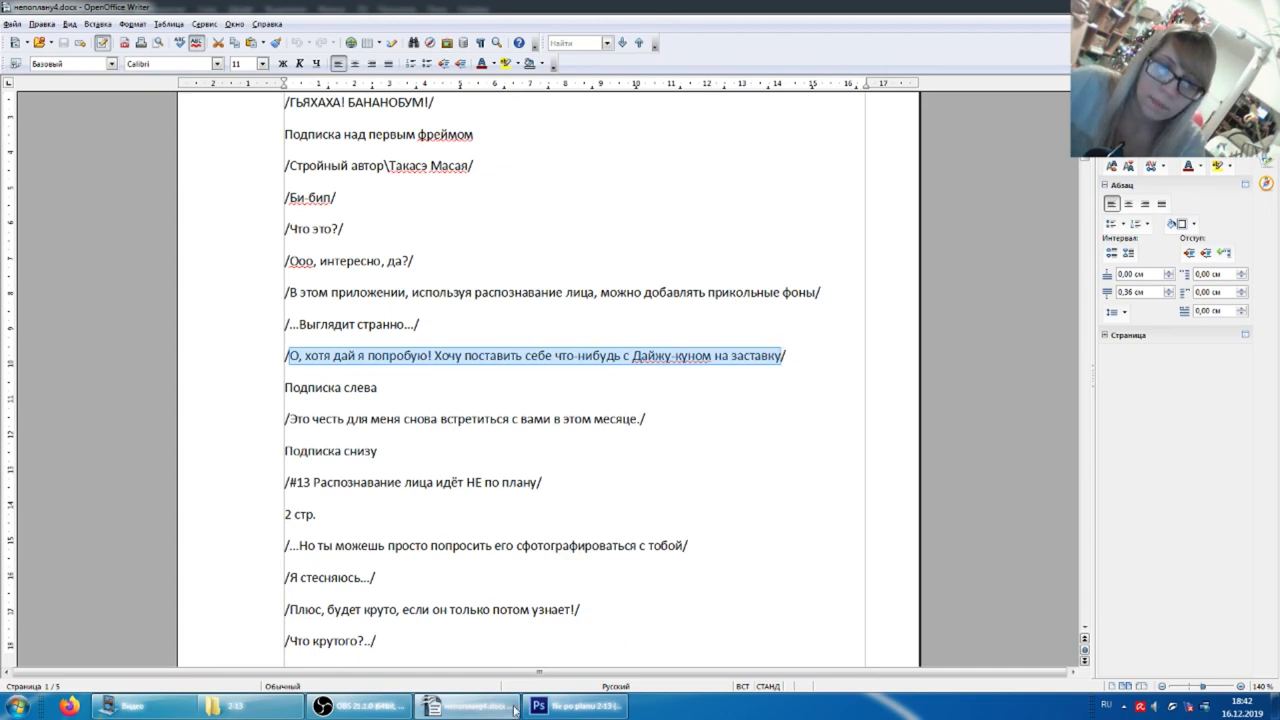
left_click(560, 706)
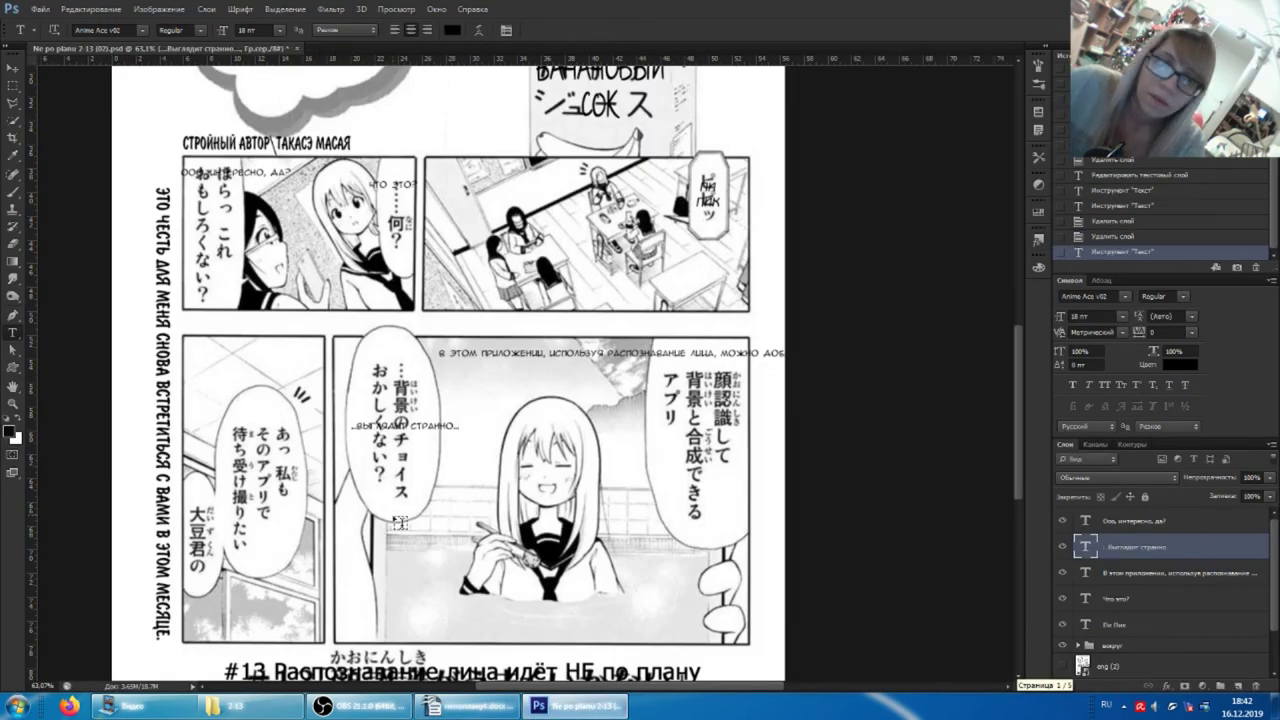
left_click(266, 422)
key("ctrl+v")
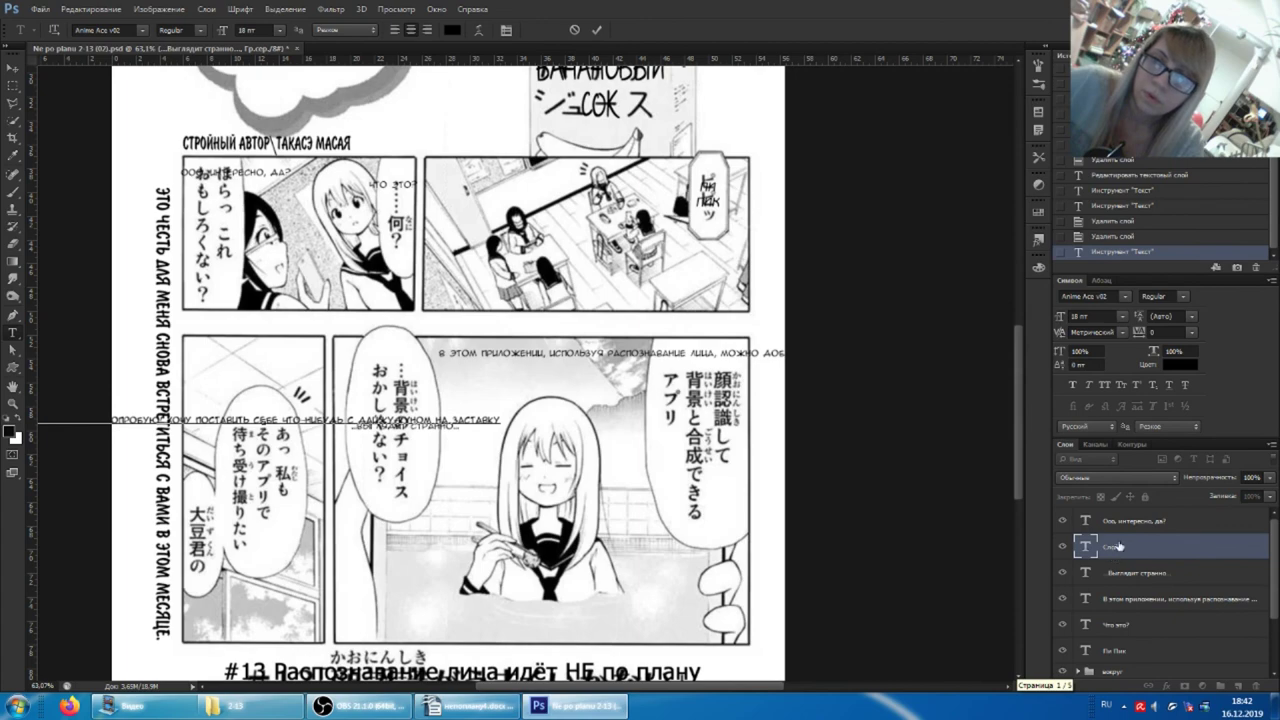
left_click(470, 706)
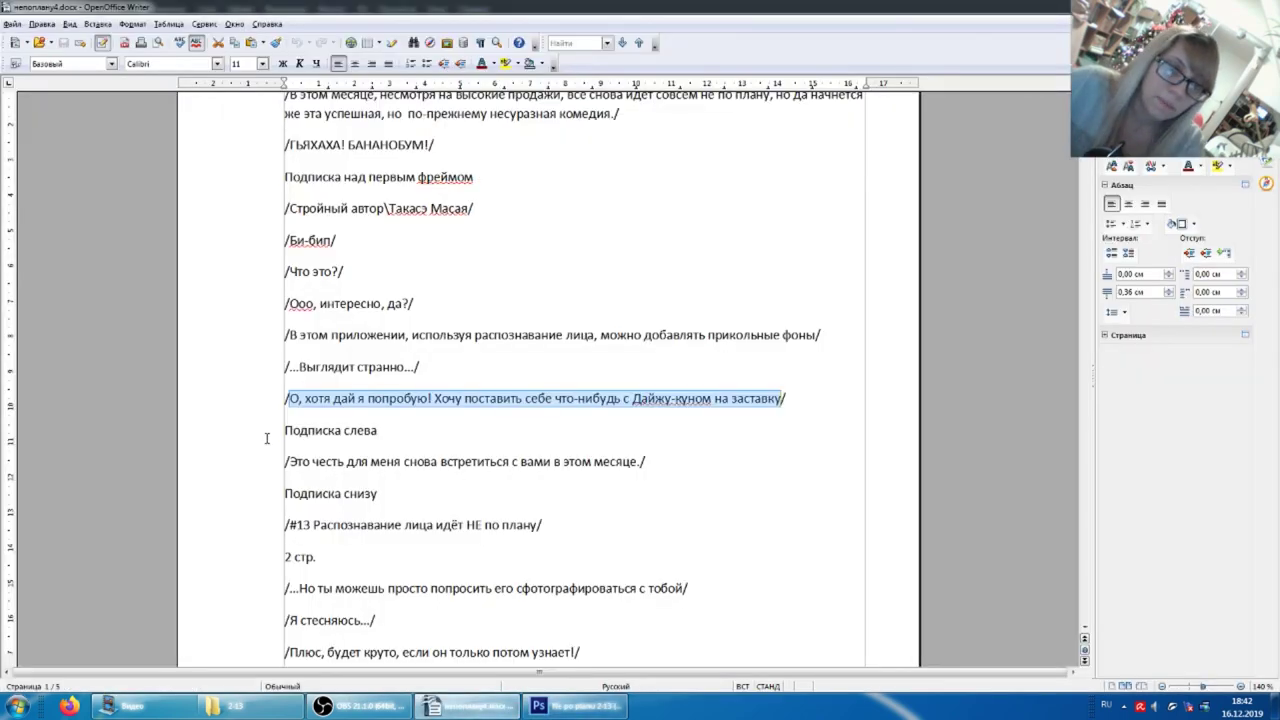
left_click(572, 706)
left_click(360, 706)
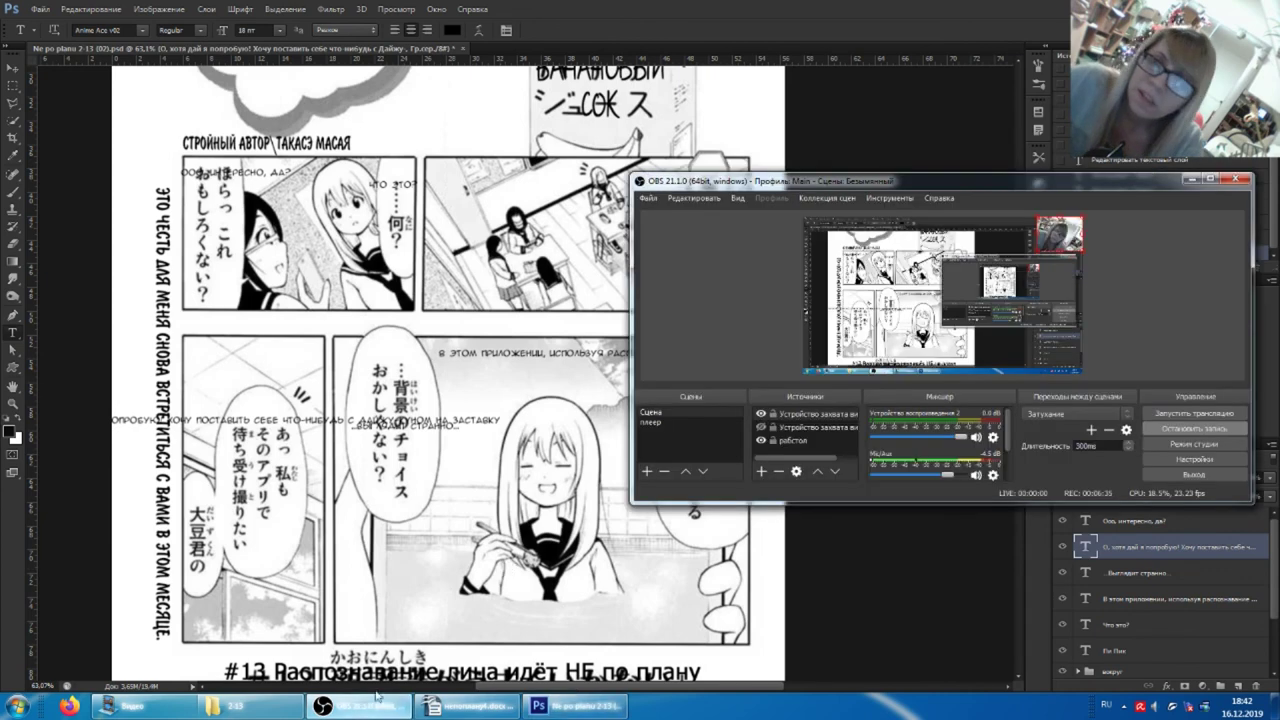